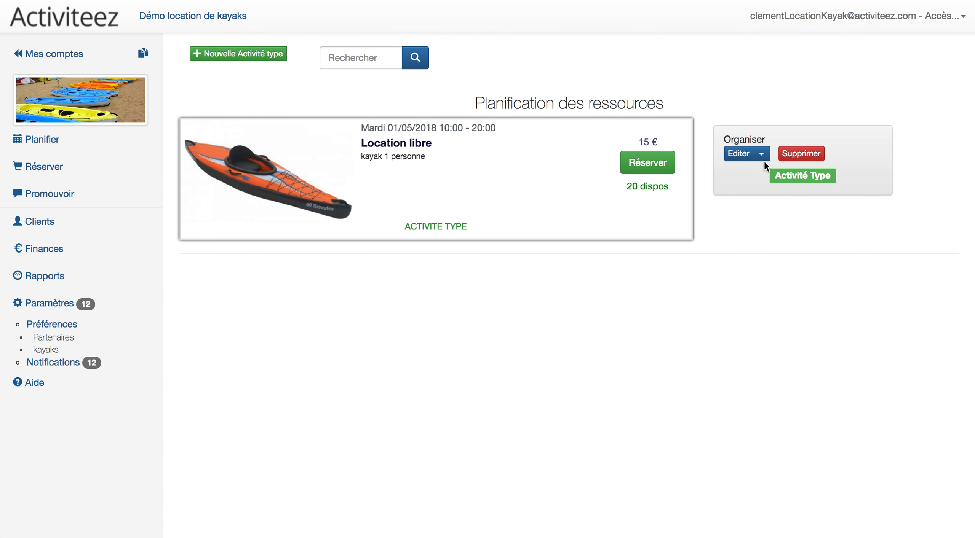
# Duplicate the Location libre activity type and retitle the copy "Location libre prix ajusté".
pyautogui.click(762, 156)
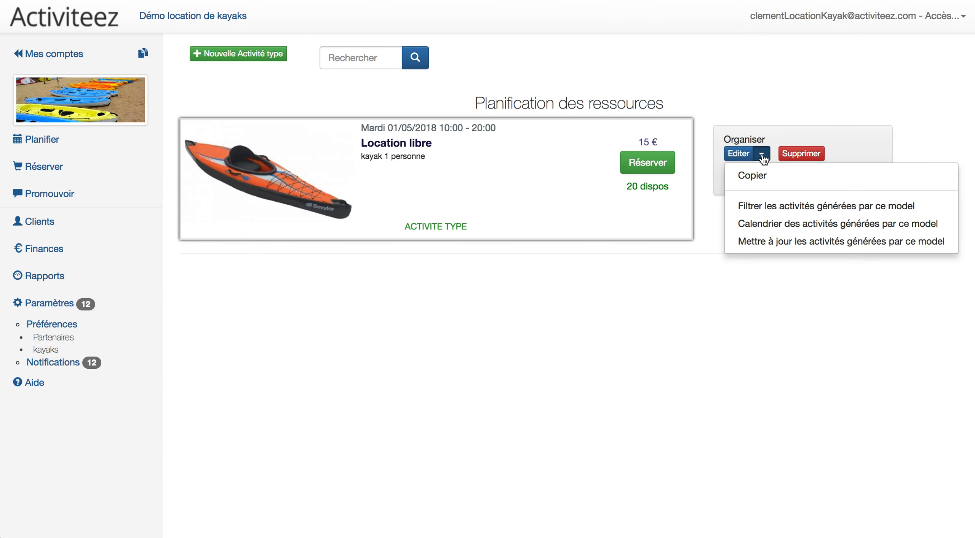
pyautogui.click(756, 176)
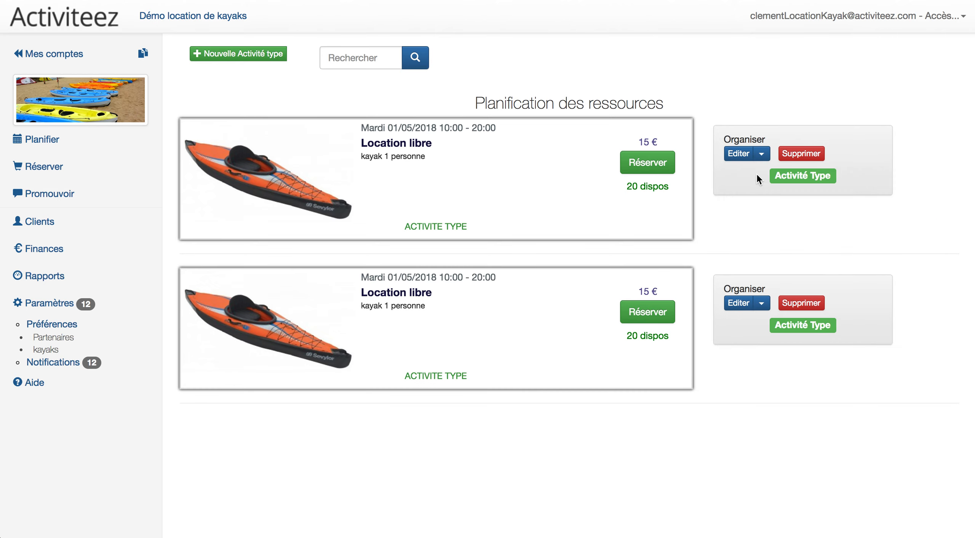
pyautogui.click(739, 304)
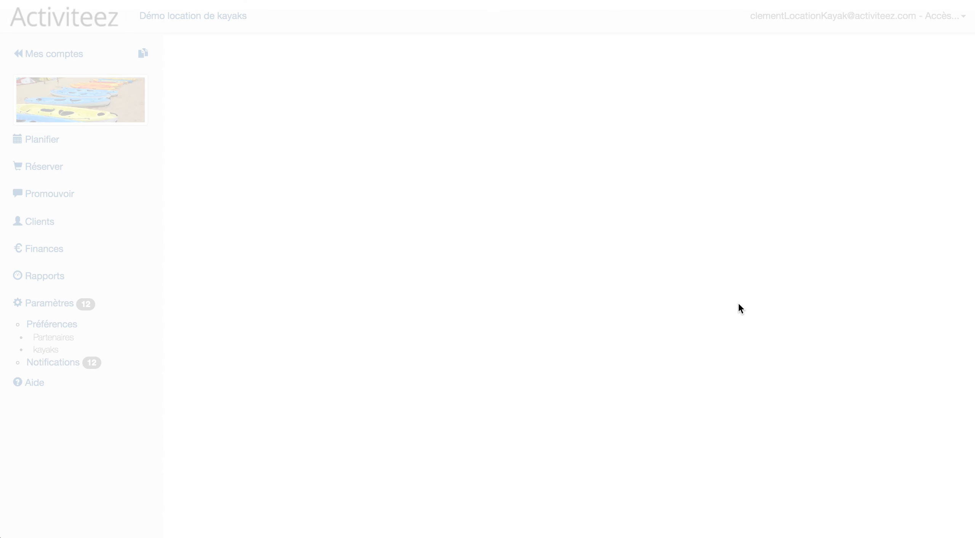
pyautogui.click(277, 211)
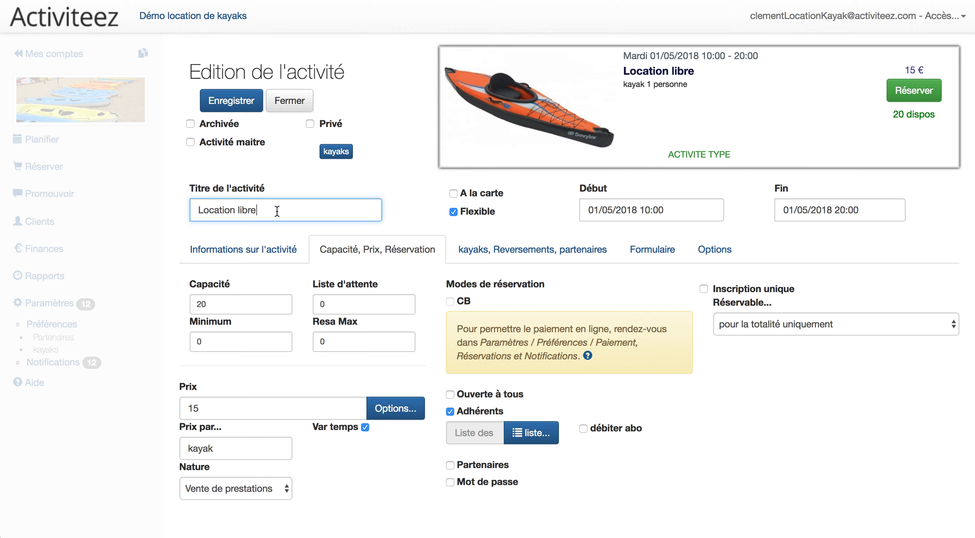
pyautogui.write('prix ajusté')
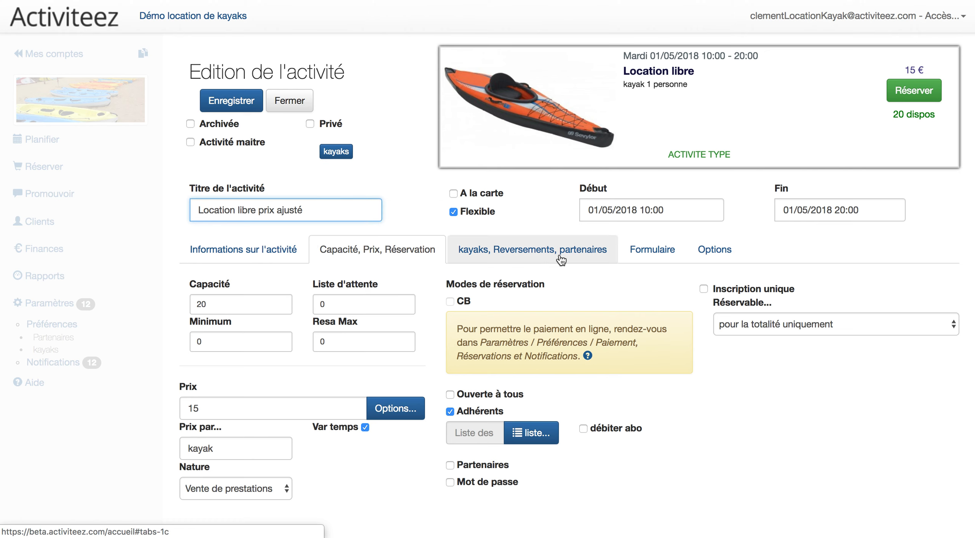
# Remove paddleboard L and paddleboard S from the copy's required resources and retitle the activity "Location kayak prix ajusté".
pyautogui.click(719, 250)
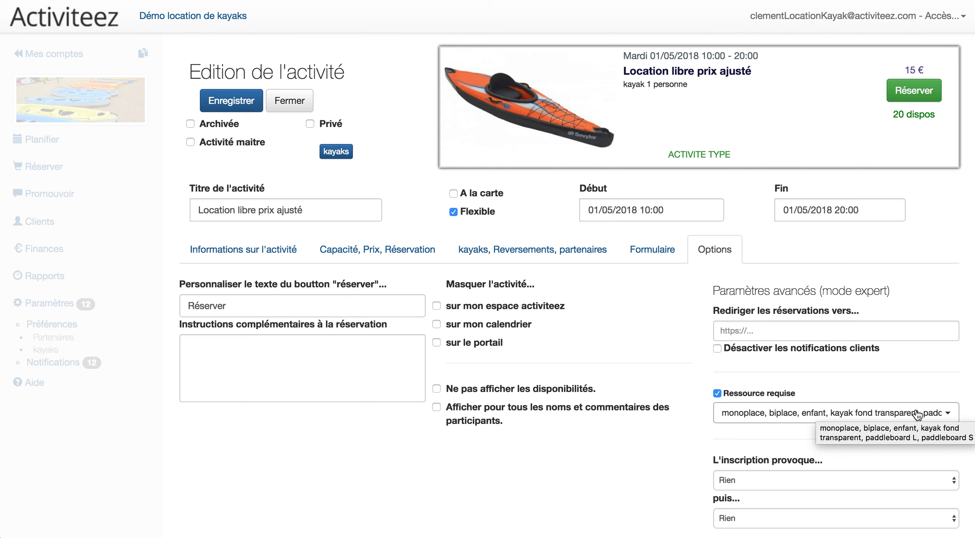
pyautogui.click(917, 415)
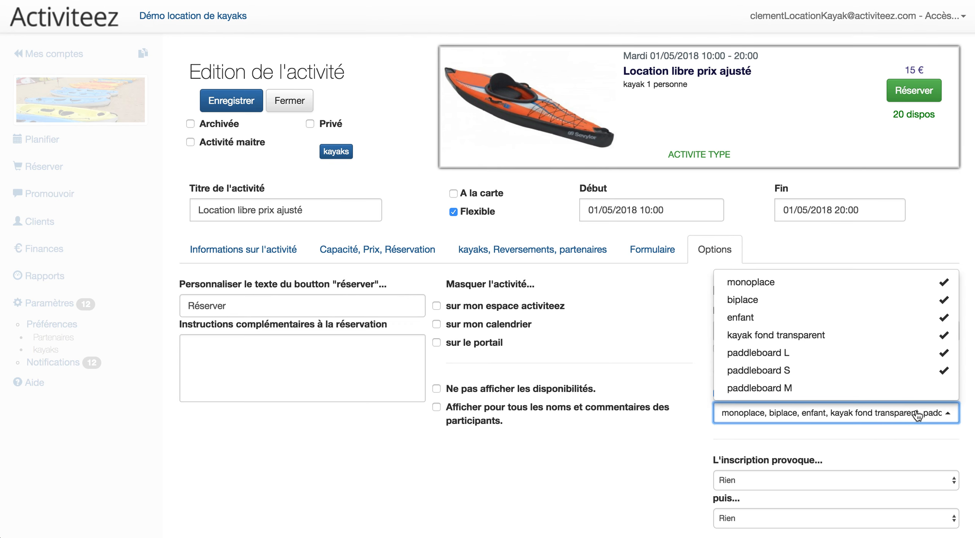
pyautogui.click(918, 387)
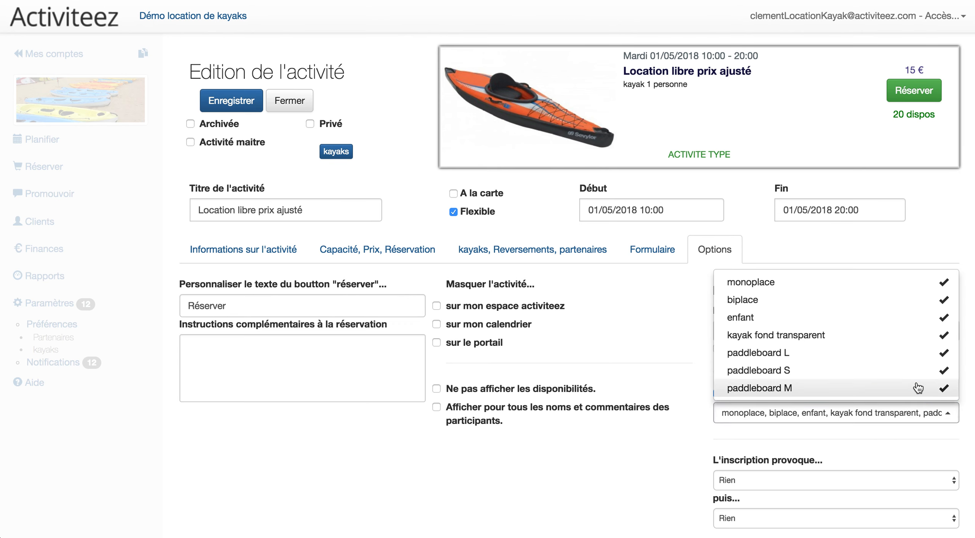
pyautogui.click(918, 388)
pyautogui.click(916, 371)
pyautogui.click(914, 355)
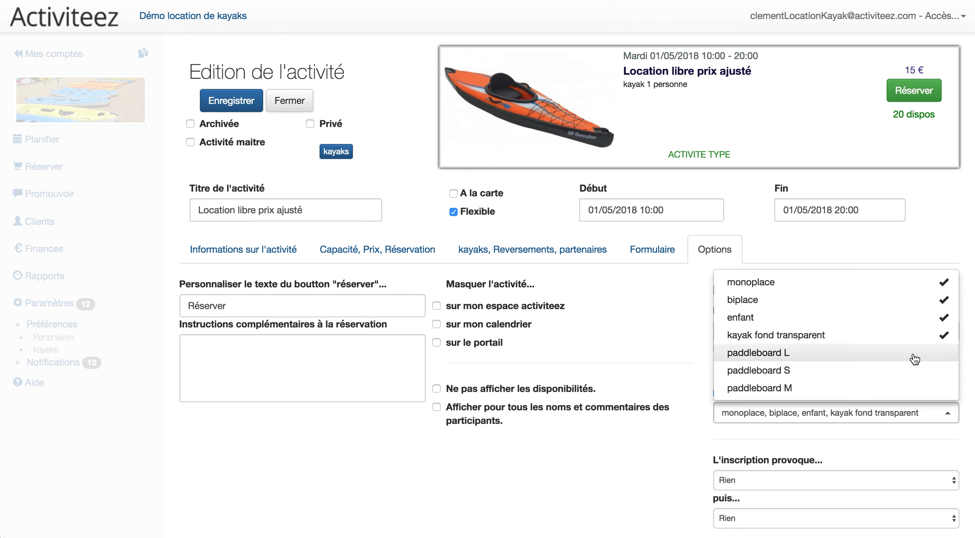
pyautogui.doubleClick(248, 210)
pyautogui.write('kayak')
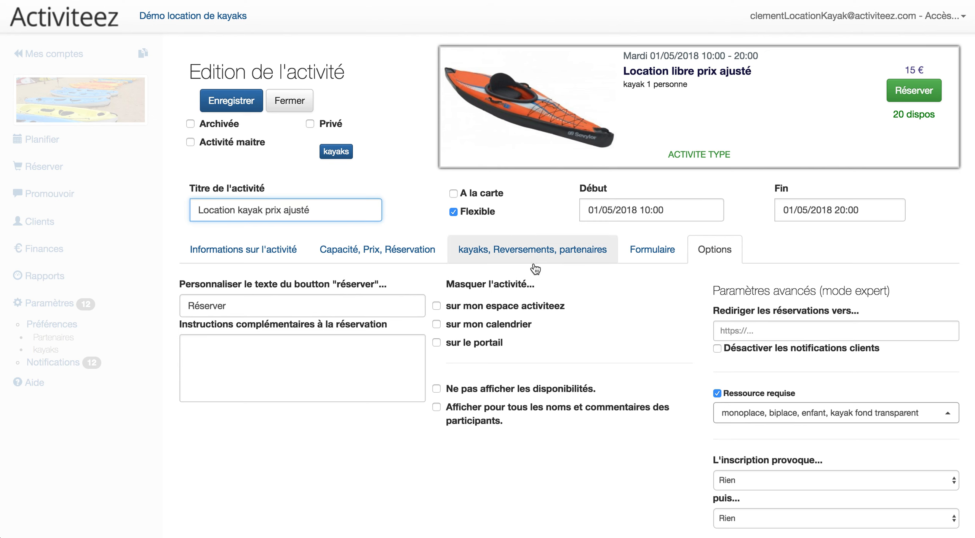
# Add a price option of type Durée named "1 heure normal" with a price of 15 €.
pyautogui.click(398, 257)
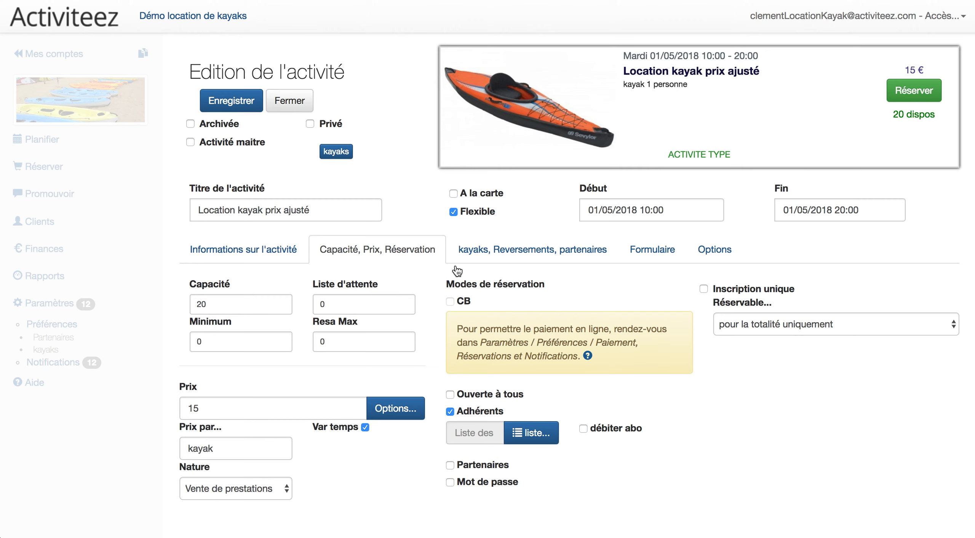
pyautogui.click(402, 411)
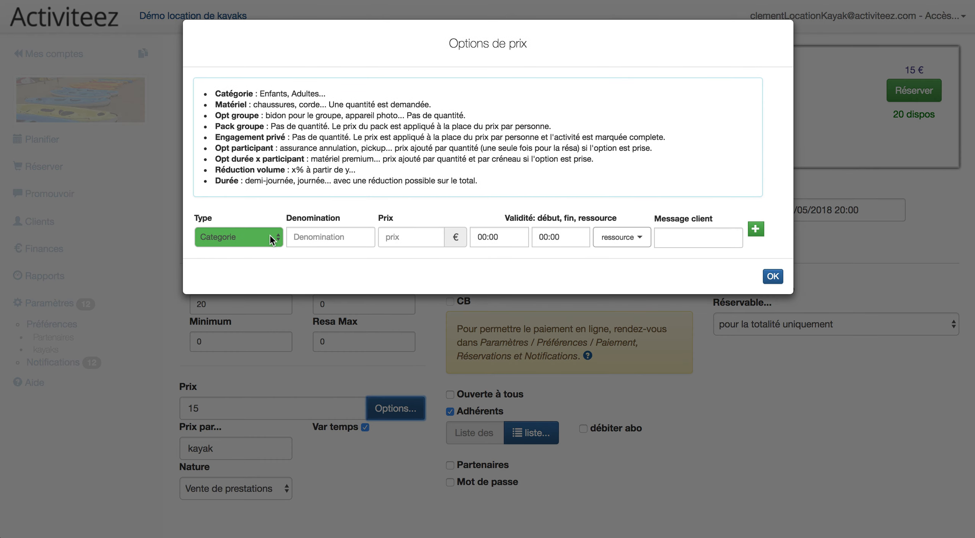
pyautogui.click(269, 237)
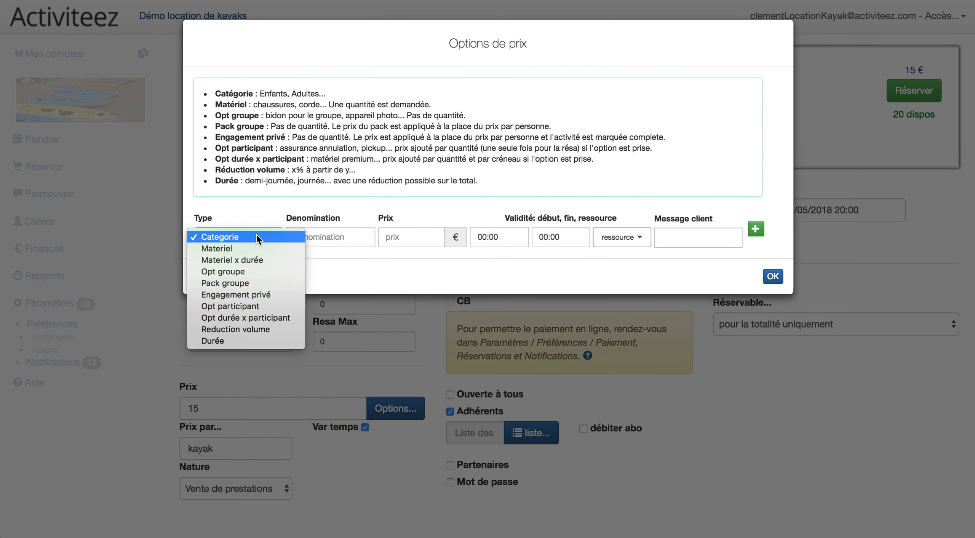
pyautogui.click(240, 343)
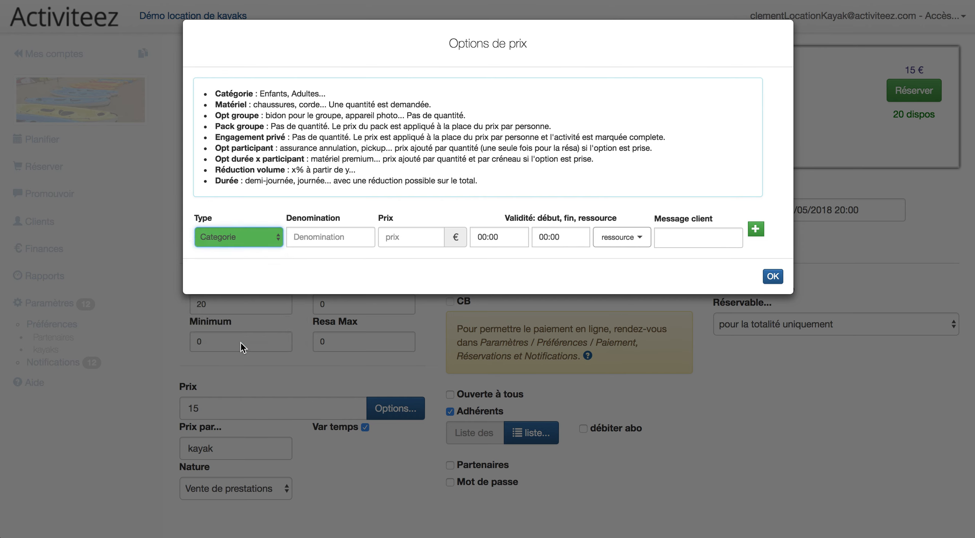
pyautogui.click(338, 239)
pyautogui.tripleClick(339, 239)
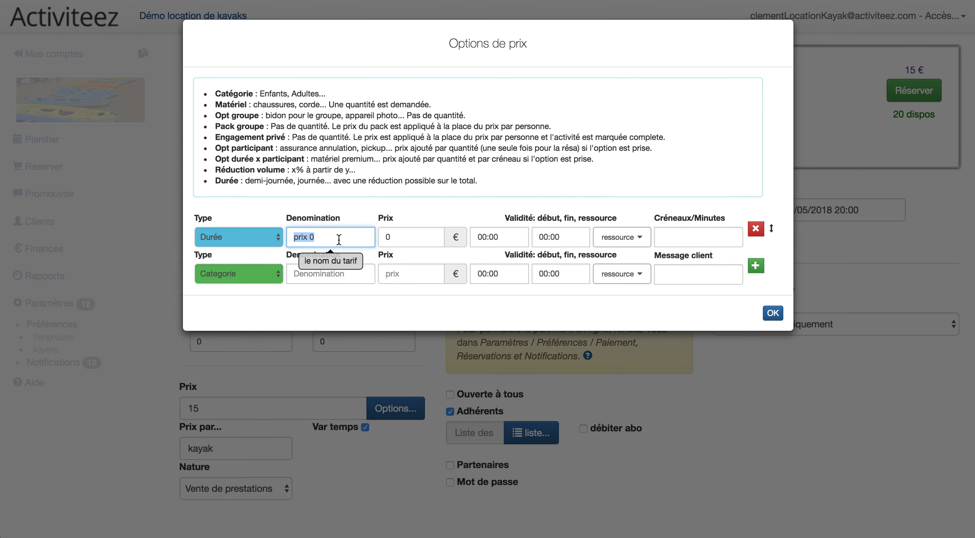
pyautogui.write('1 heure normal')
pyautogui.click(406, 238)
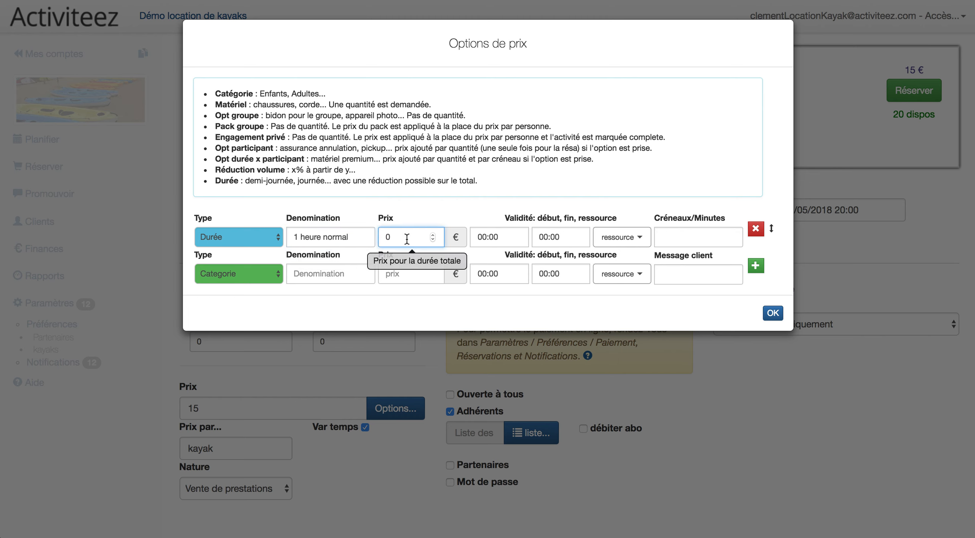
pyautogui.doubleClick(407, 238)
pyautogui.write('15')
# Restrict the 1 heure normal price to the monoplace and enfant resources and set its duration to 60 minutes.
pyautogui.click(620, 238)
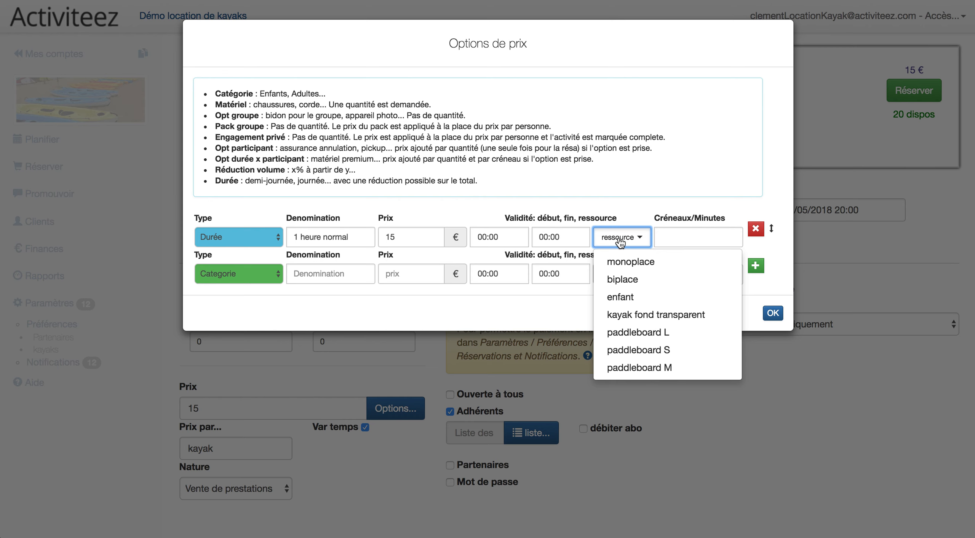
pyautogui.click(643, 263)
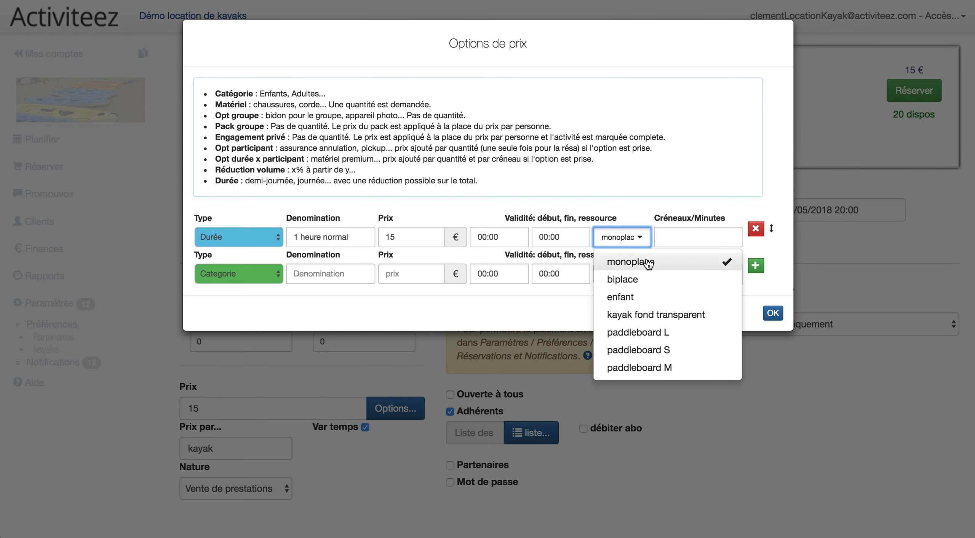
pyautogui.click(638, 300)
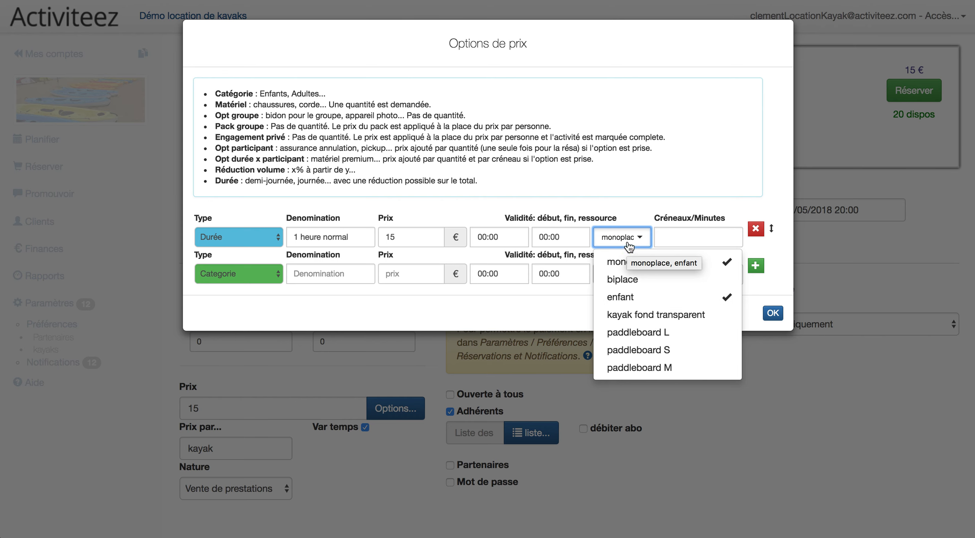
pyautogui.click(682, 240)
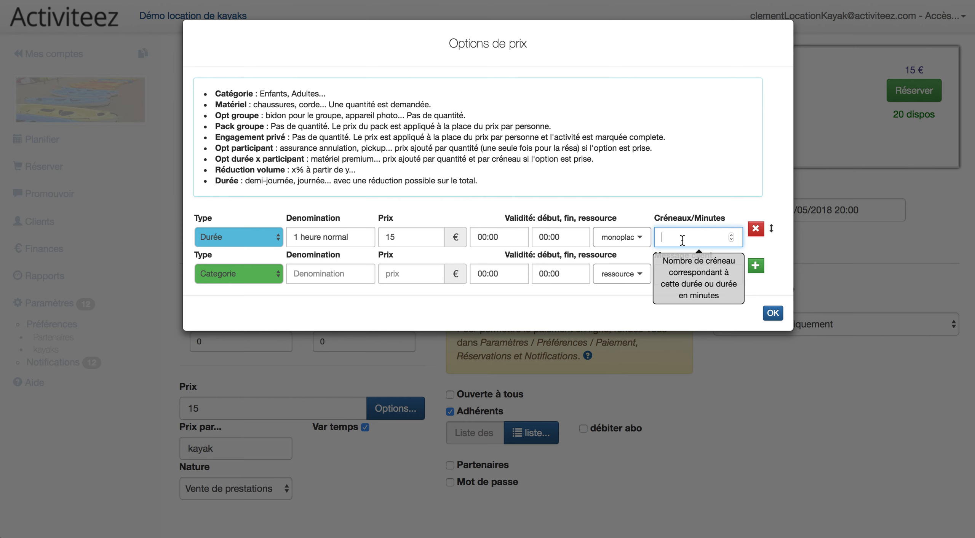
pyautogui.write('60')
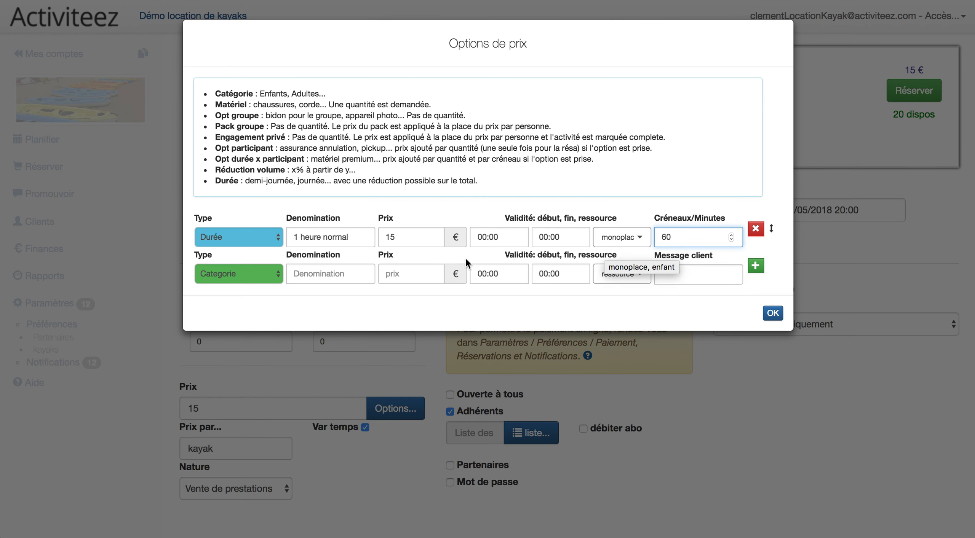
# Add a second Durée price option named "1 heure premium" with a price of 20 €.
pyautogui.click(265, 280)
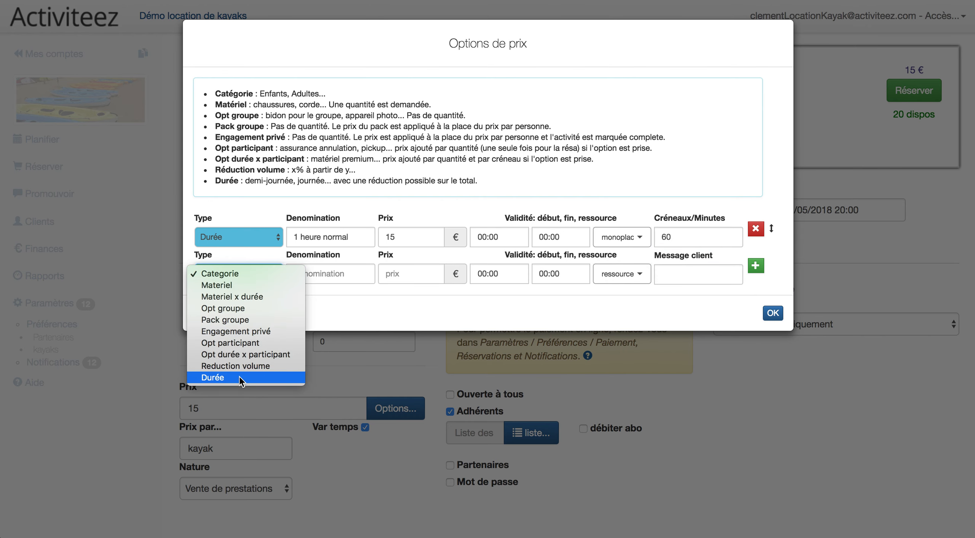
pyautogui.click(322, 303)
pyautogui.click(326, 274)
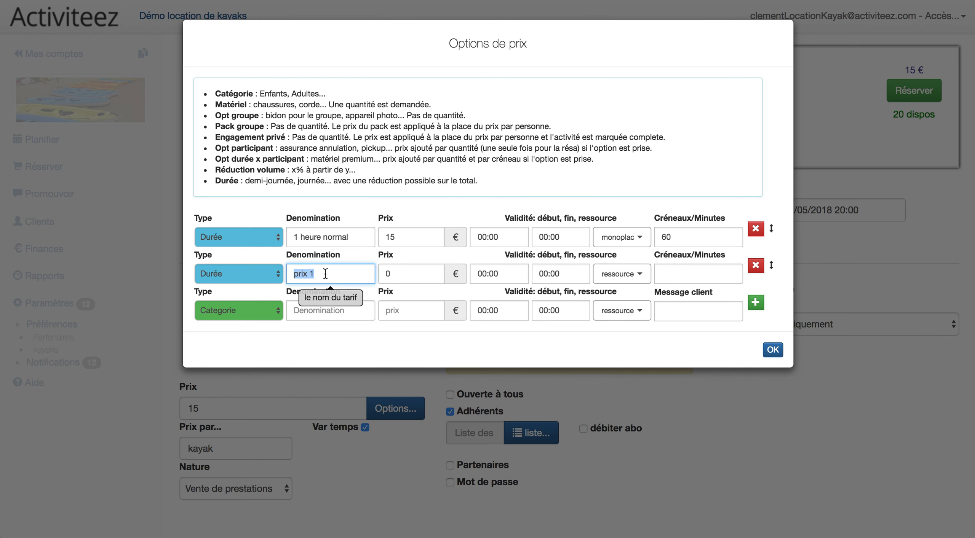
pyautogui.write('1 heure premium')
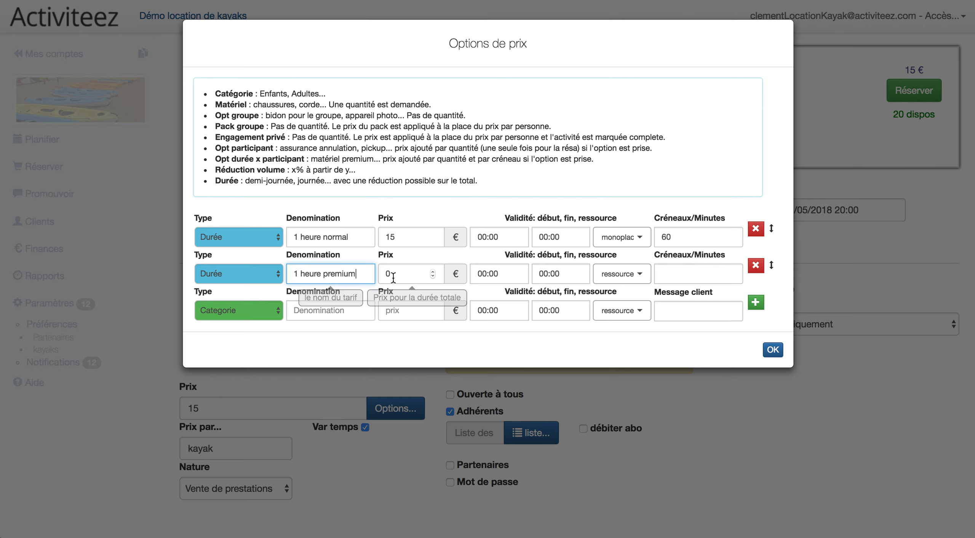
pyautogui.click(382, 273)
pyautogui.write('20')
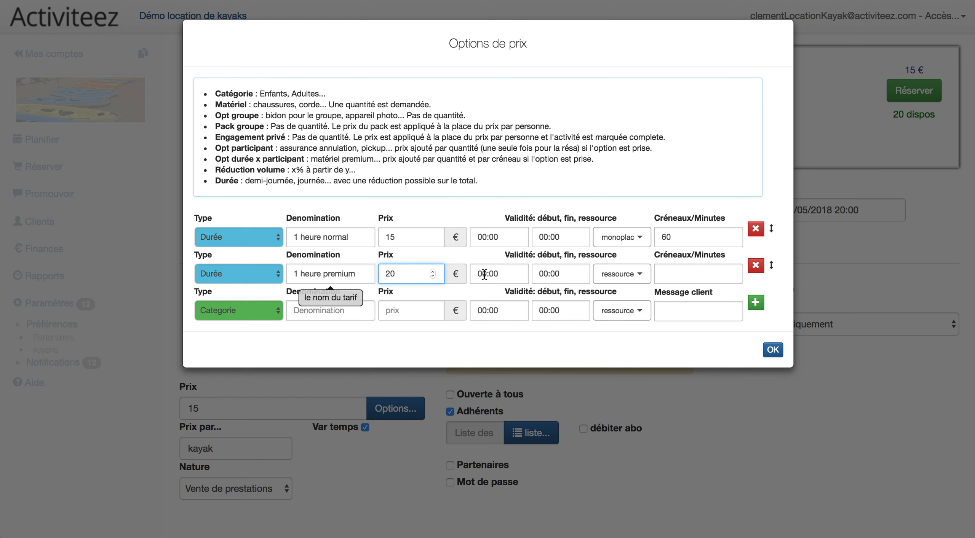
# Restrict the 1 heure premium price to the biplace and kayak fond transparent resources.
pyautogui.click(629, 280)
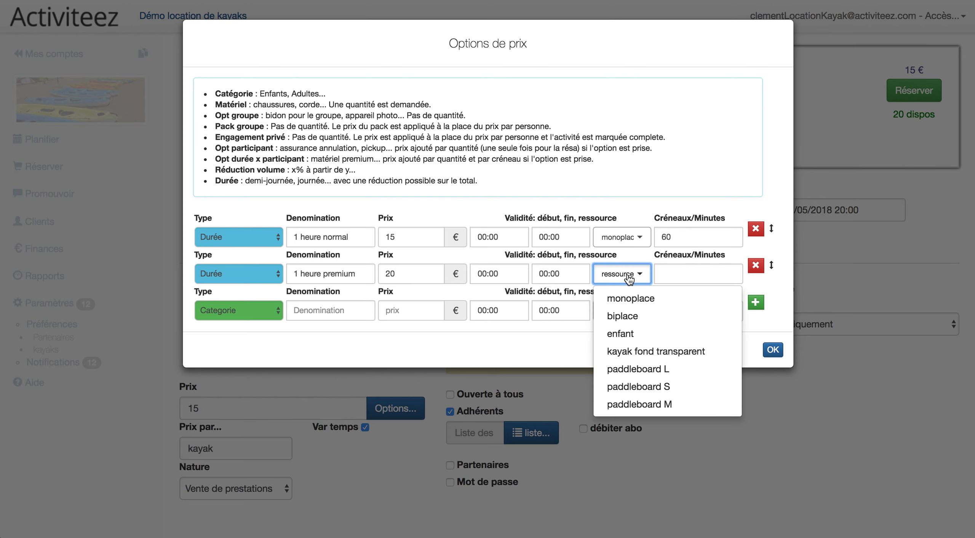
pyautogui.click(630, 316)
pyautogui.click(670, 361)
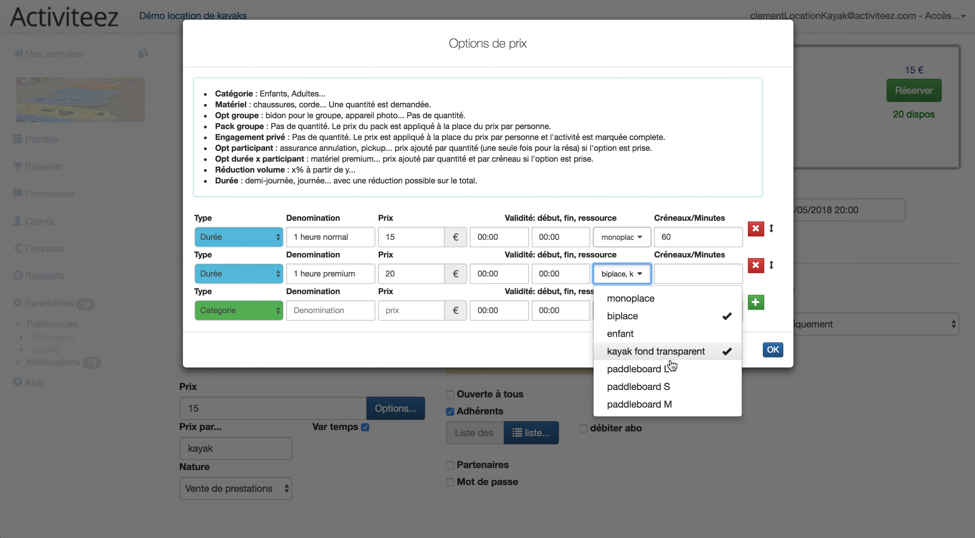
pyautogui.click(765, 319)
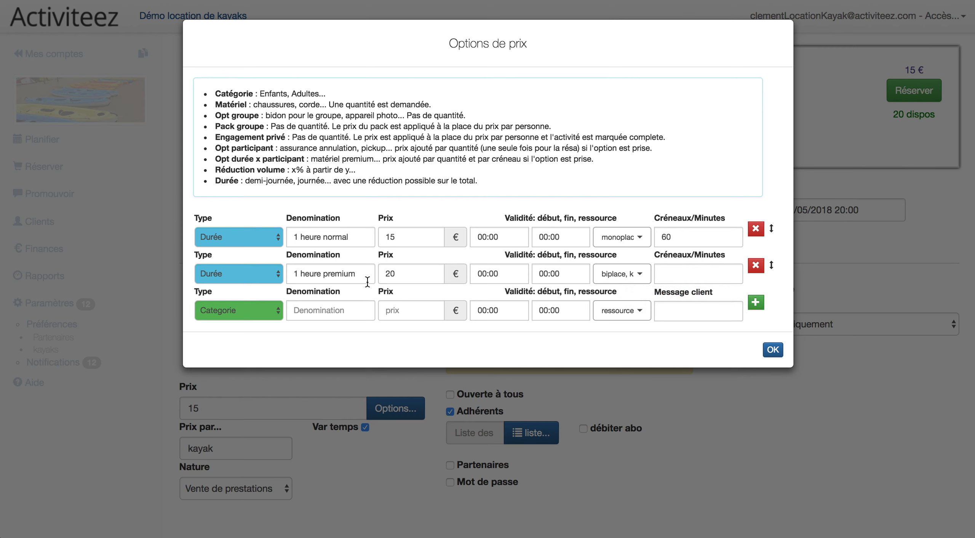
# Add a third Durée price option named "Journée normal" with a price of 45 €.
pyautogui.click(259, 312)
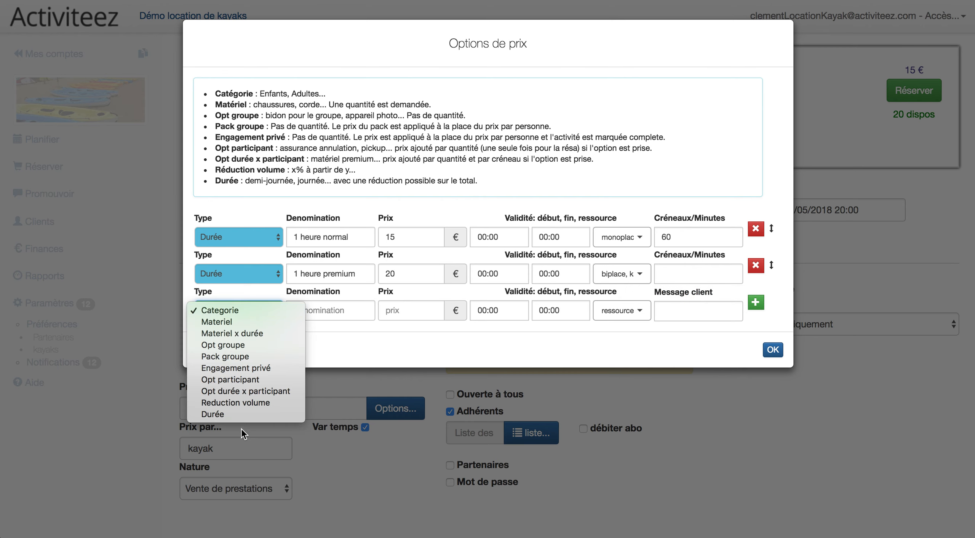
pyautogui.click(241, 415)
pyautogui.click(326, 310)
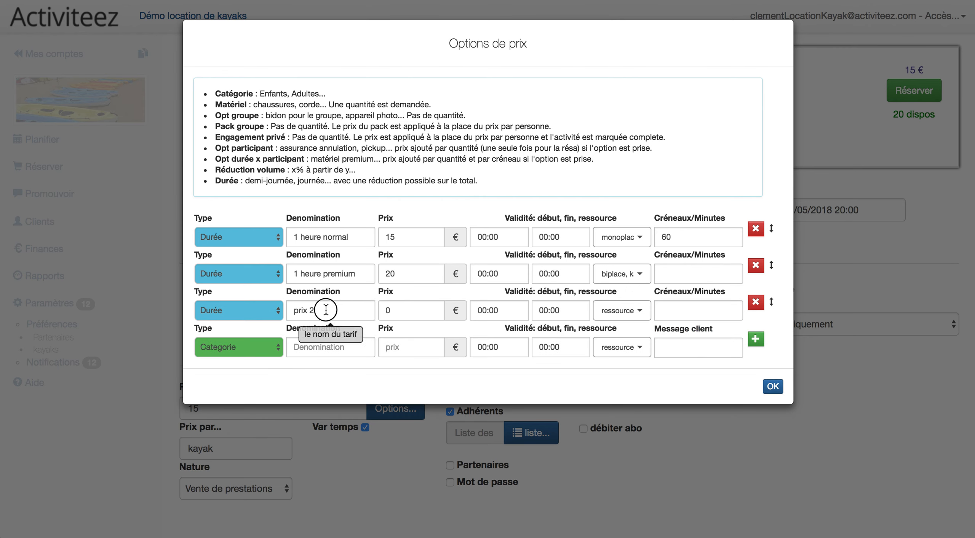
pyautogui.tripleClick(326, 311)
pyautogui.write('Journé')
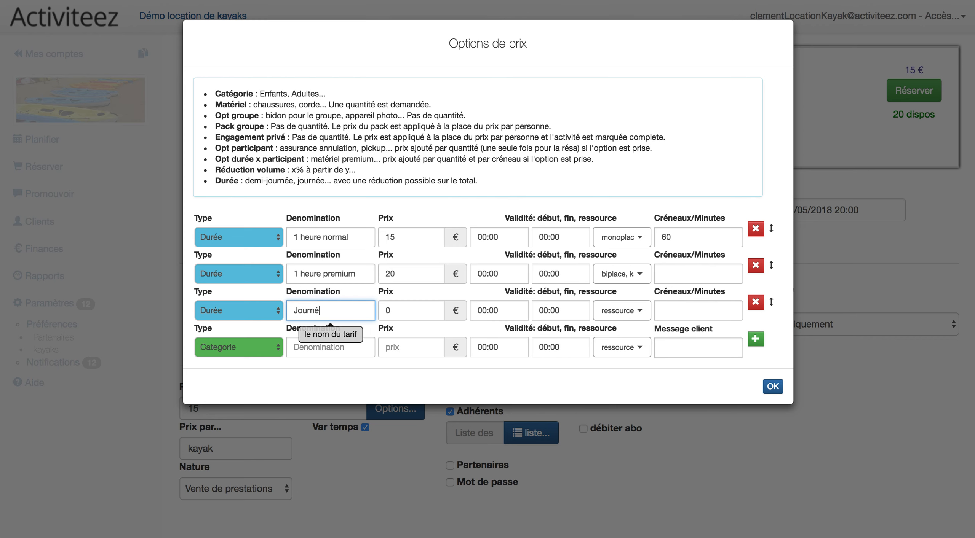
pyautogui.write('e normal')
pyautogui.click(399, 313)
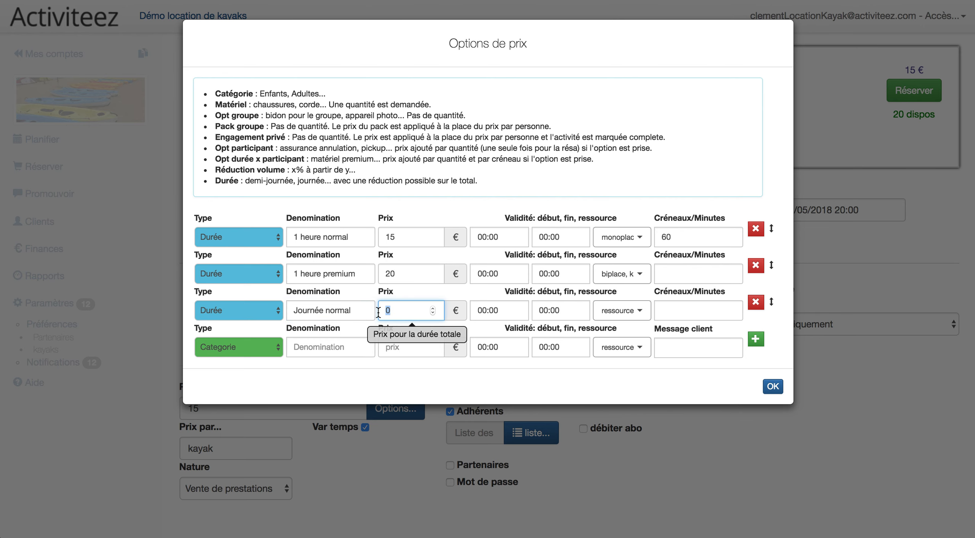
pyautogui.press('BackSpace')
pyautogui.write('45')
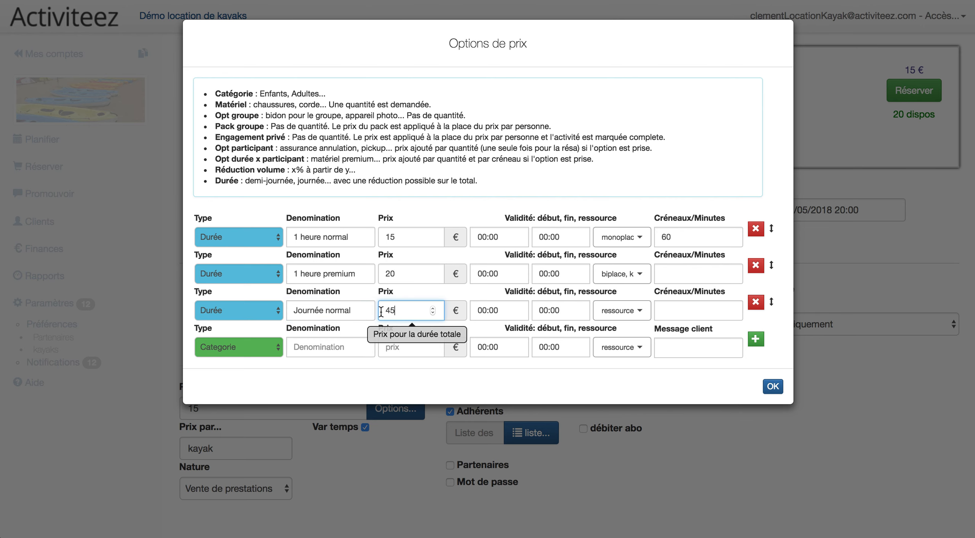
# Restrict the Journée normal price to the monoplace and enfant resources.
pyautogui.click(623, 311)
pyautogui.click(632, 340)
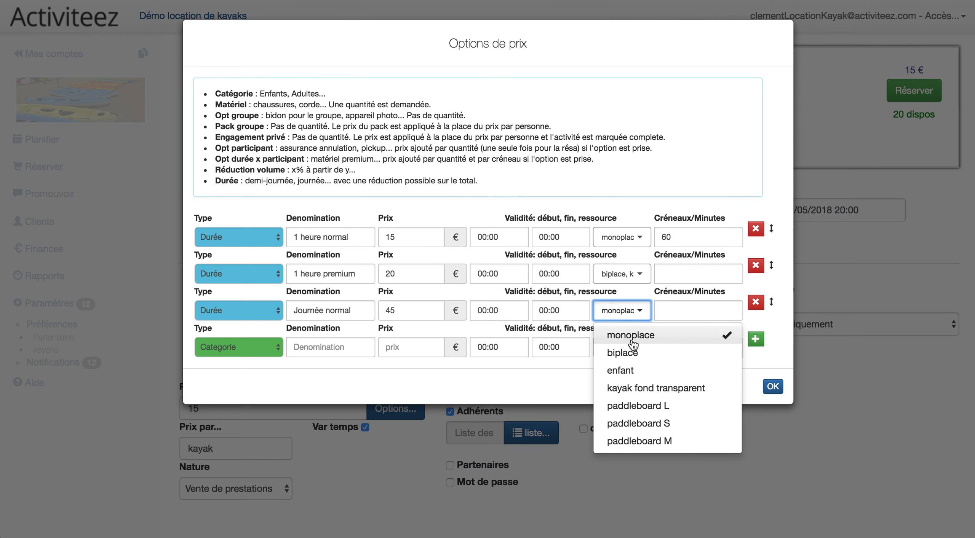
pyautogui.click(632, 373)
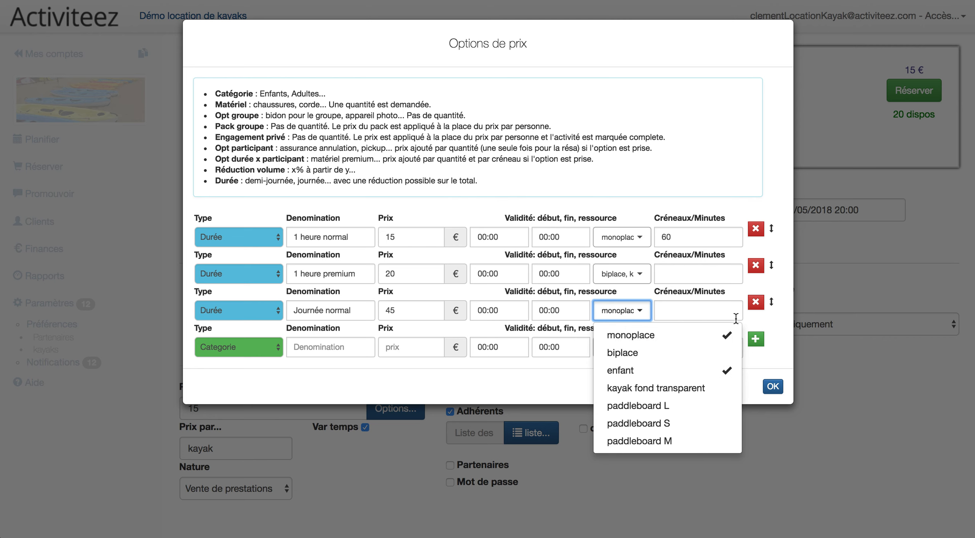
# Set the duration of the Journée normal price to 480 minutes and of the 1 heure premium price to 60 minutes.
pyautogui.click(707, 311)
pyautogui.write('2')
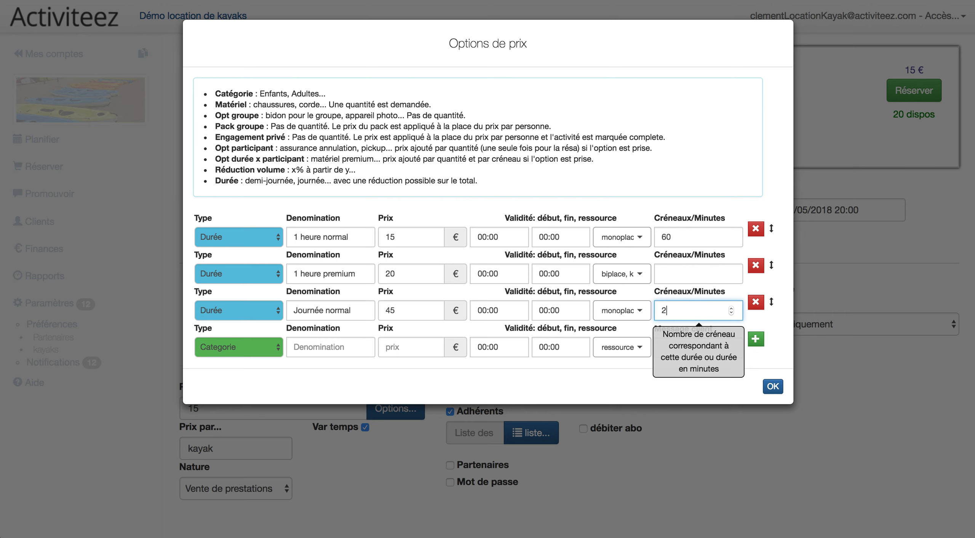
pyautogui.press('BackSpace')
pyautogui.write('480')
pyautogui.click(690, 273)
pyautogui.write('60')
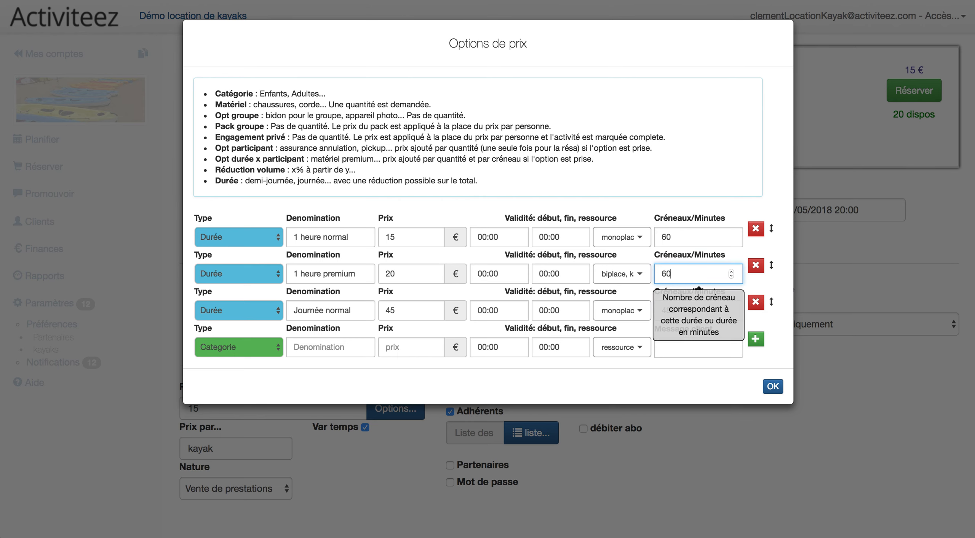
# Add a fourth Durée price option named "Journée premium" with a price of 60 €.
pyautogui.click(328, 347)
pyautogui.click(242, 347)
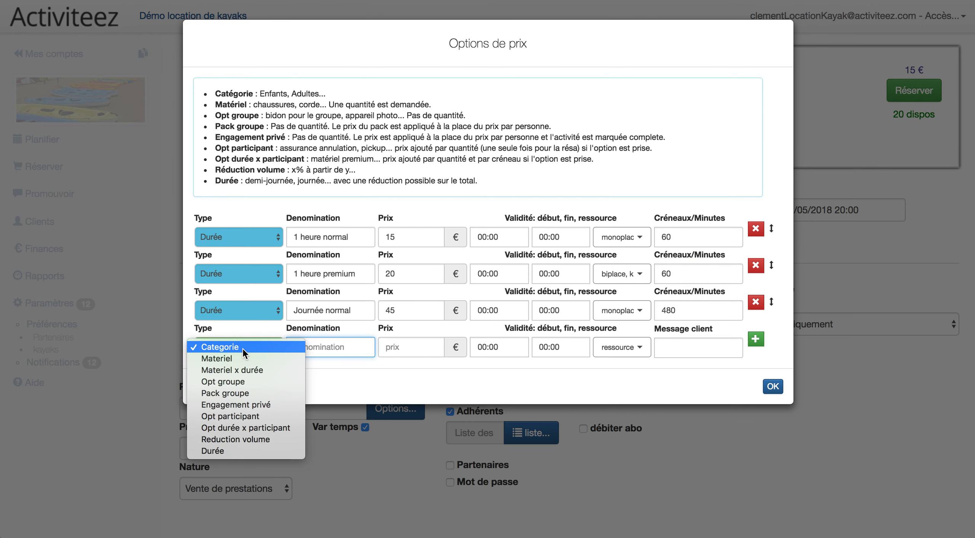
pyautogui.click(243, 451)
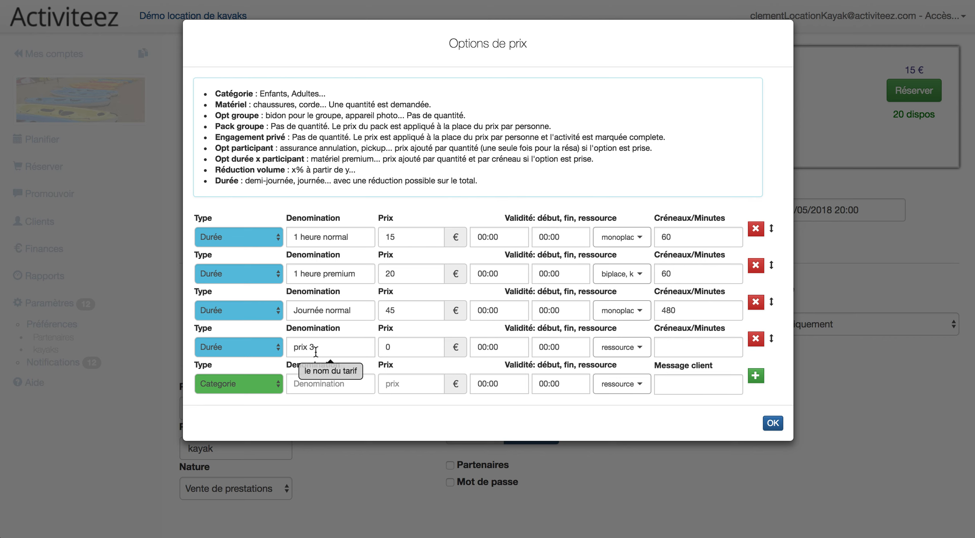
pyautogui.tripleClick(315, 351)
pyautogui.write('Journ')
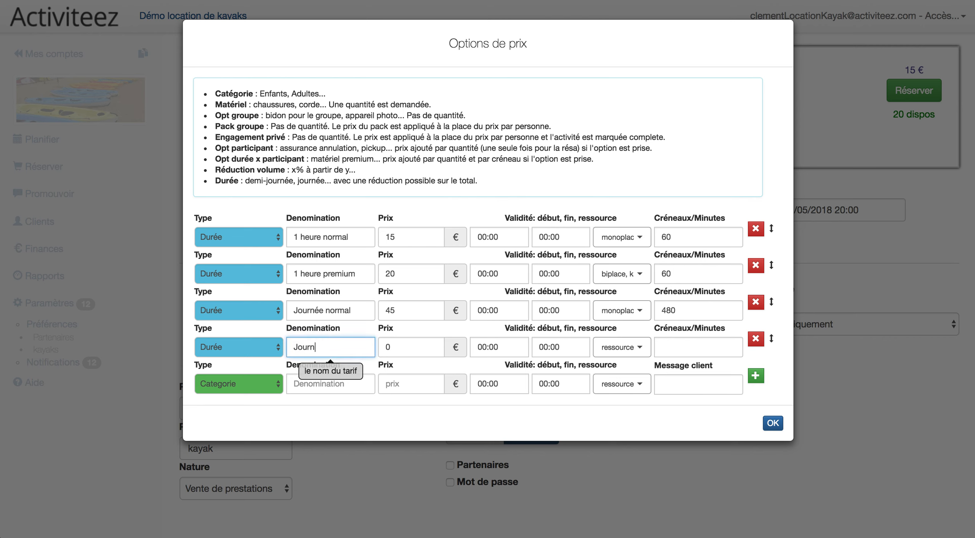
pyautogui.write('ée premium')
pyautogui.tripleClick(385, 349)
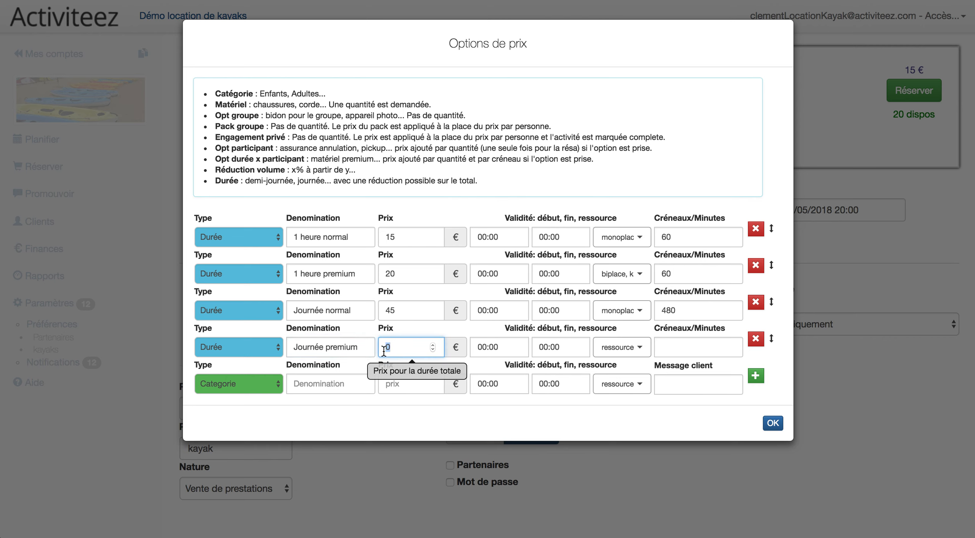
pyautogui.write('60')
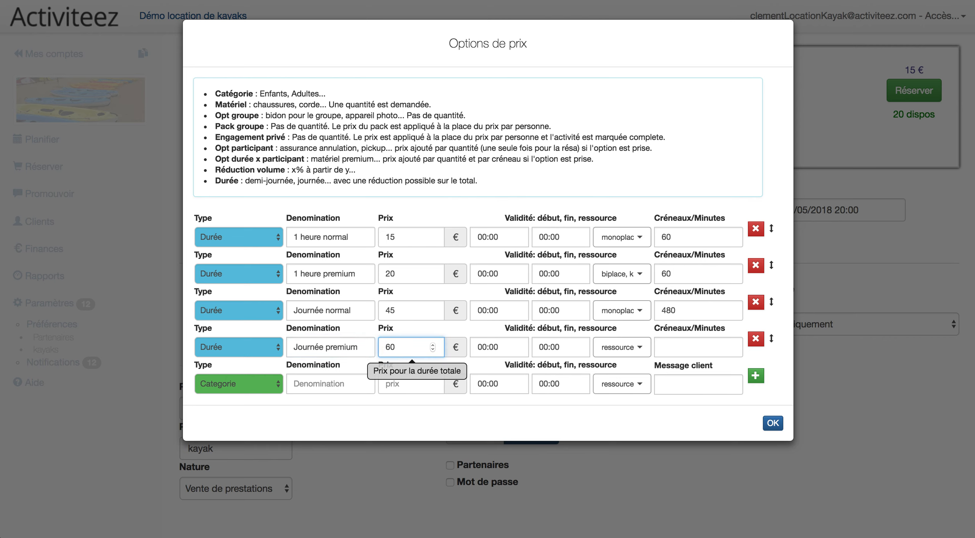
# Restrict the Journée premium price to the biplace and kayak fond transparent resources and set its duration to 480 minutes.
pyautogui.click(633, 351)
pyautogui.click(639, 388)
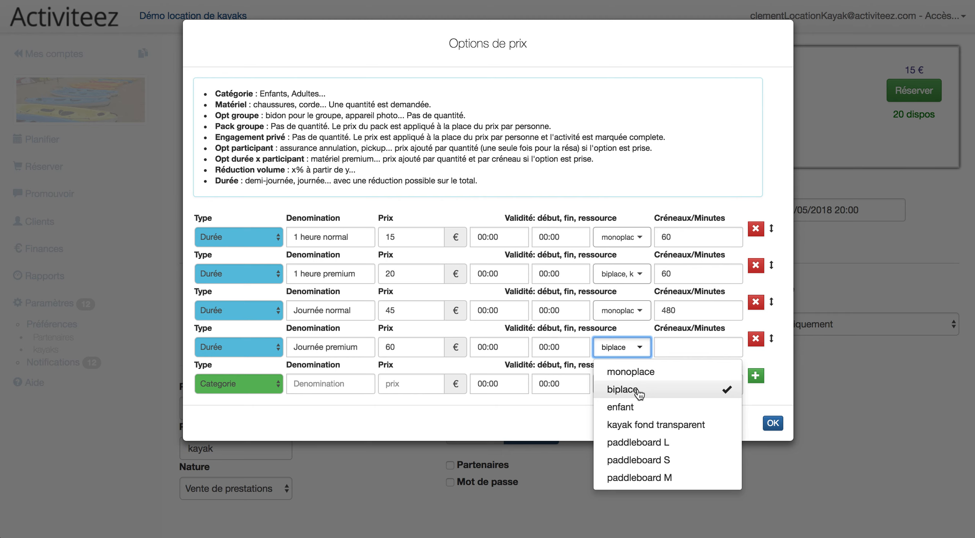
pyautogui.click(690, 424)
pyautogui.click(700, 347)
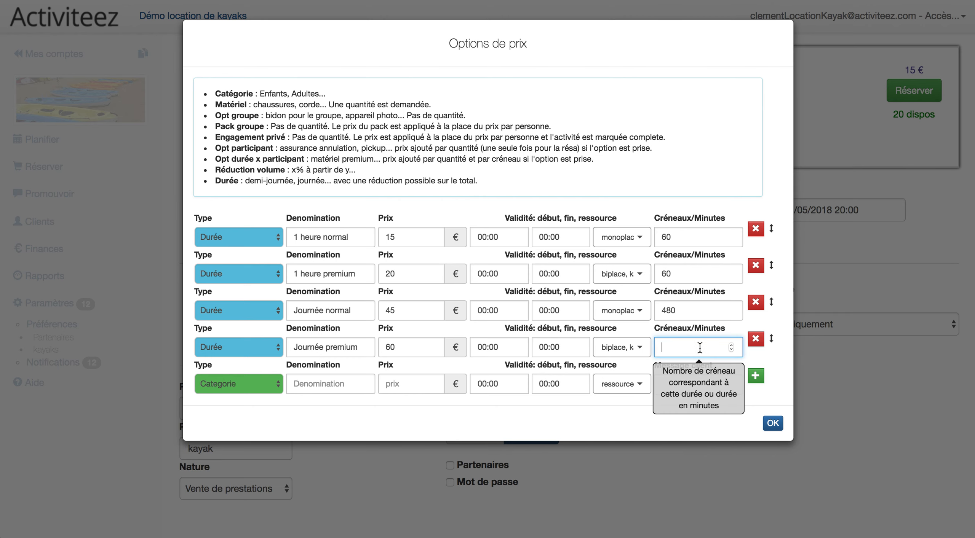
pyautogui.write('480')
# Accept the price options and save the activity type without updating the activities generated from it.
pyautogui.click(771, 424)
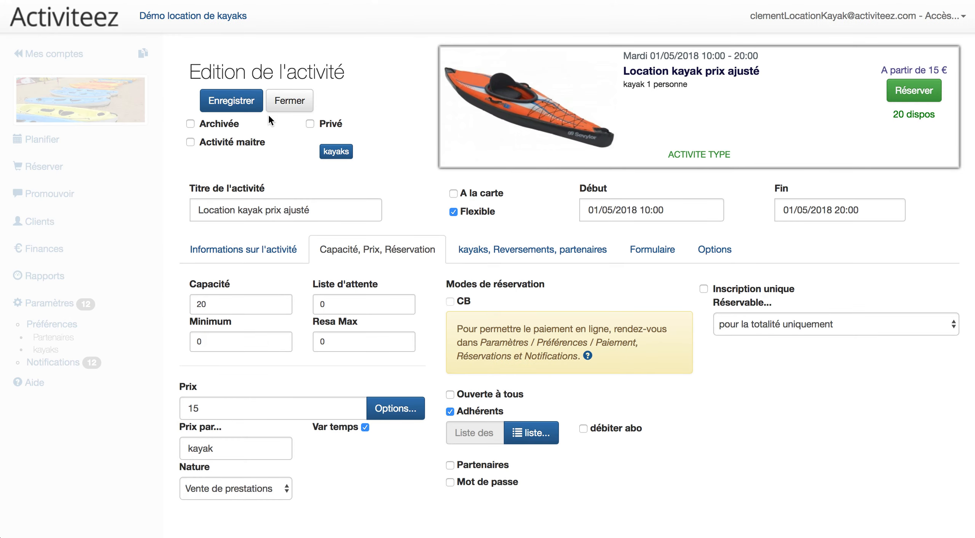
pyautogui.click(232, 102)
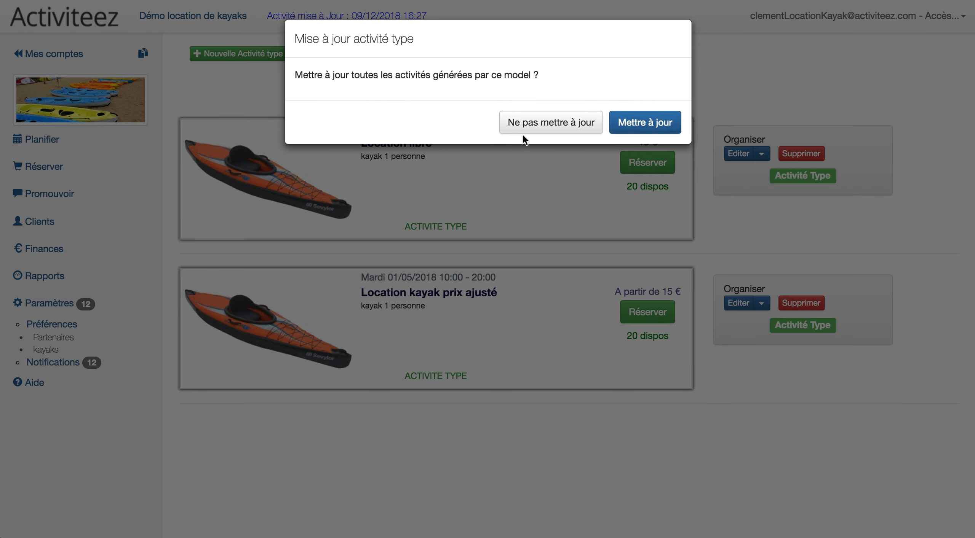
pyautogui.click(523, 124)
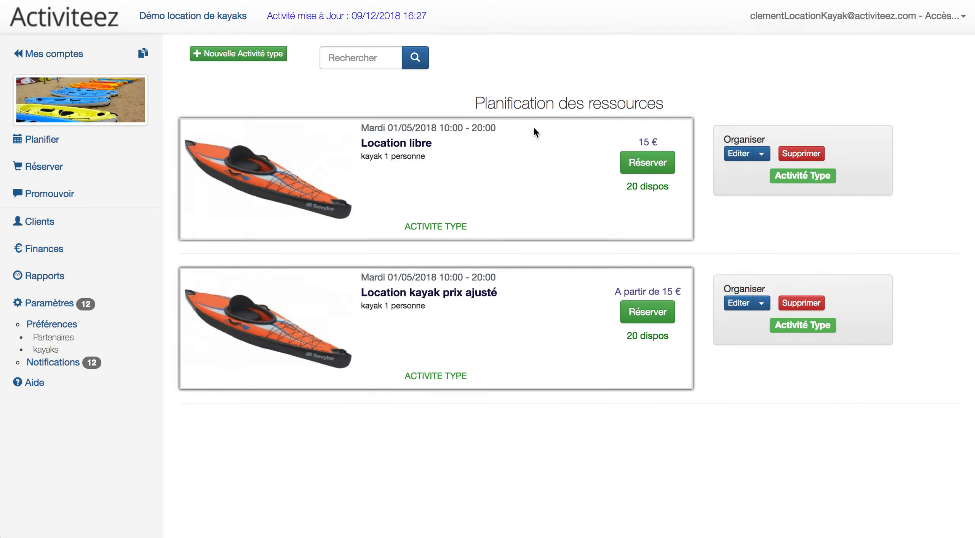
# In the kayaks planning, add a Location kayak prix ajusté activity at 11:00 on 9 December 2018 using the kayak fond transparent resource.
pyautogui.click(48, 145)
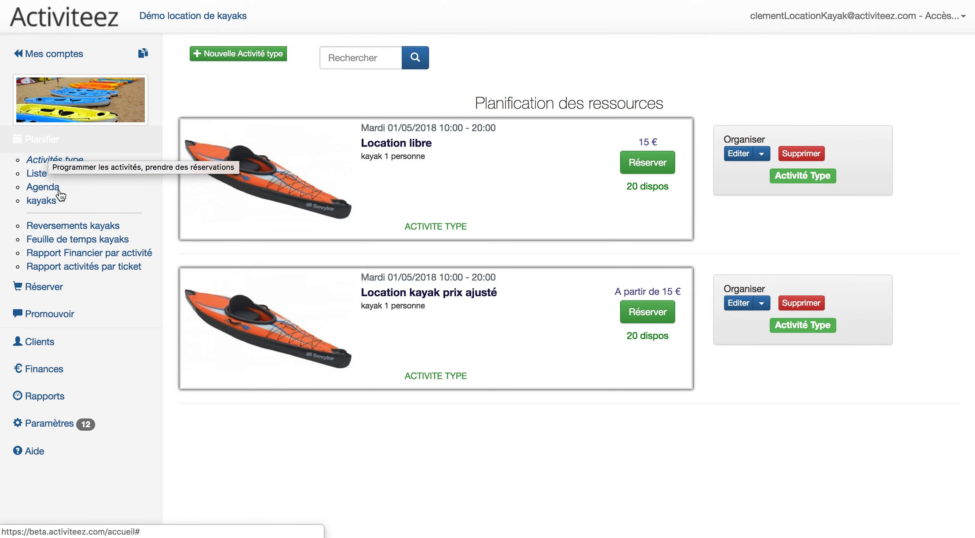
pyautogui.click(41, 201)
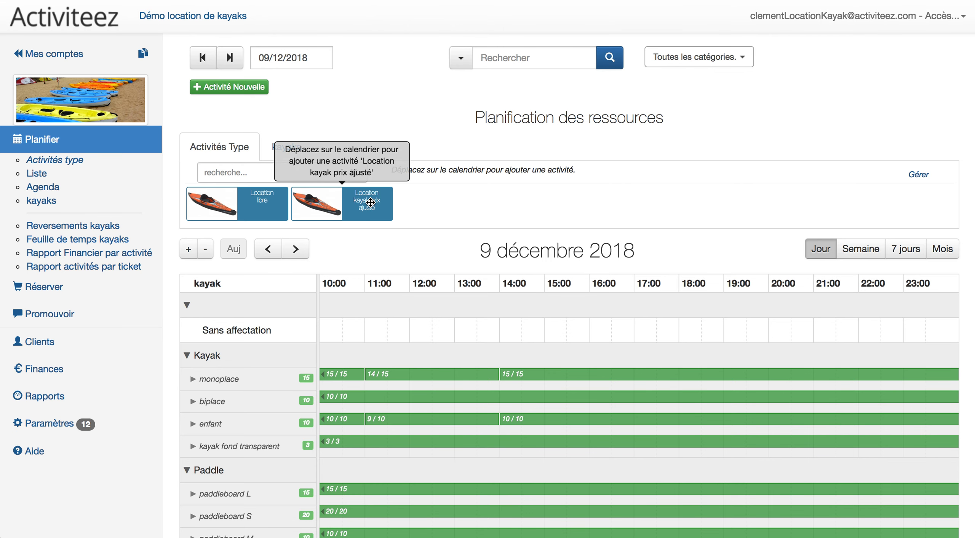
pyautogui.moveTo(370, 203); pyautogui.dragTo(385, 334)
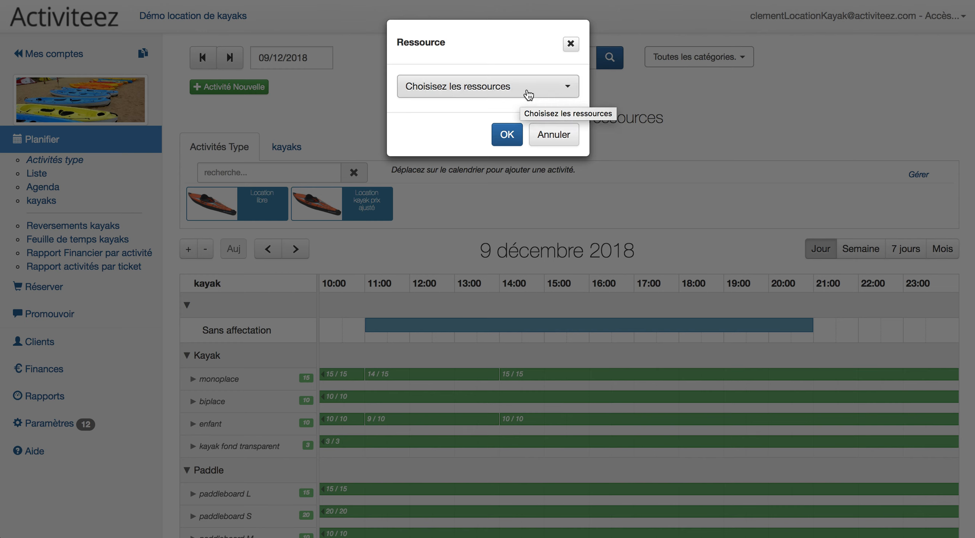
pyautogui.click(528, 94)
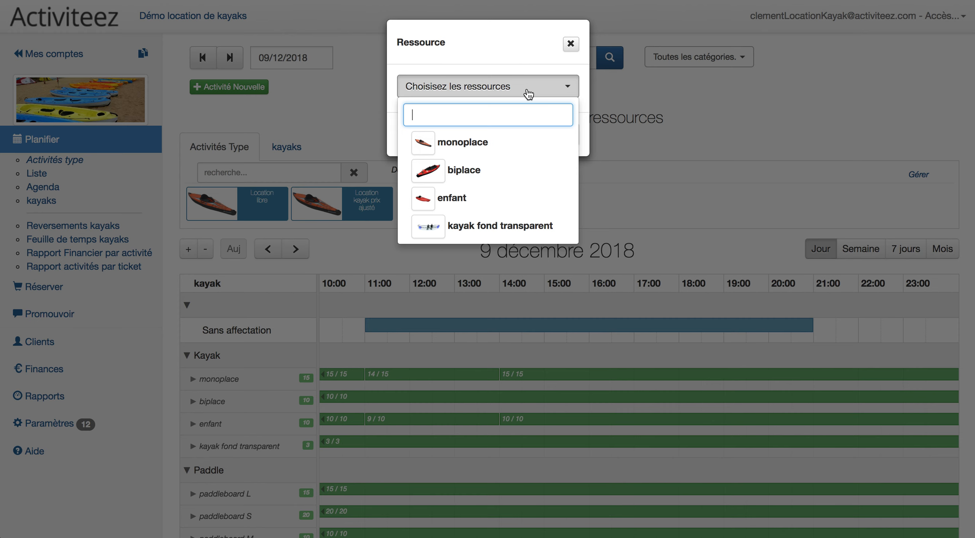
pyautogui.click(513, 227)
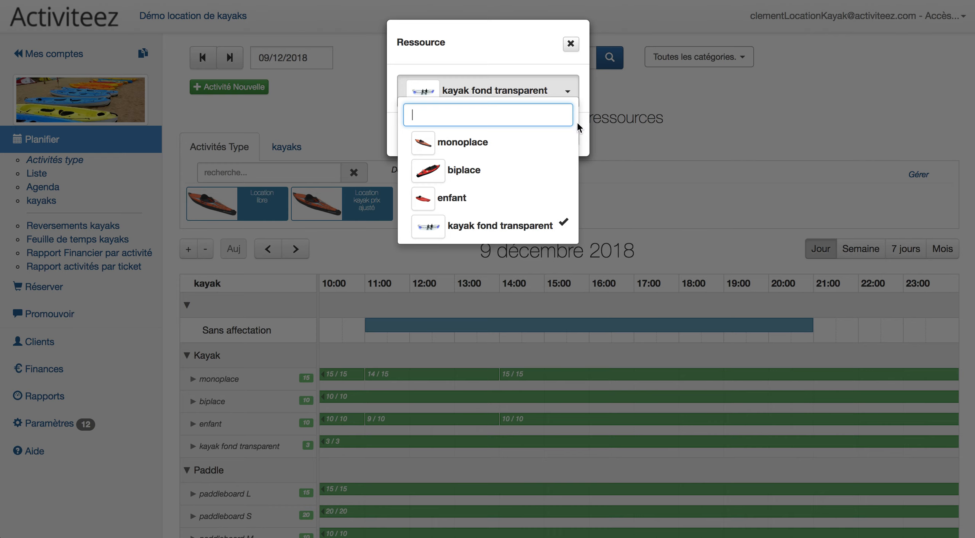
pyautogui.click(589, 132)
pyautogui.click(507, 135)
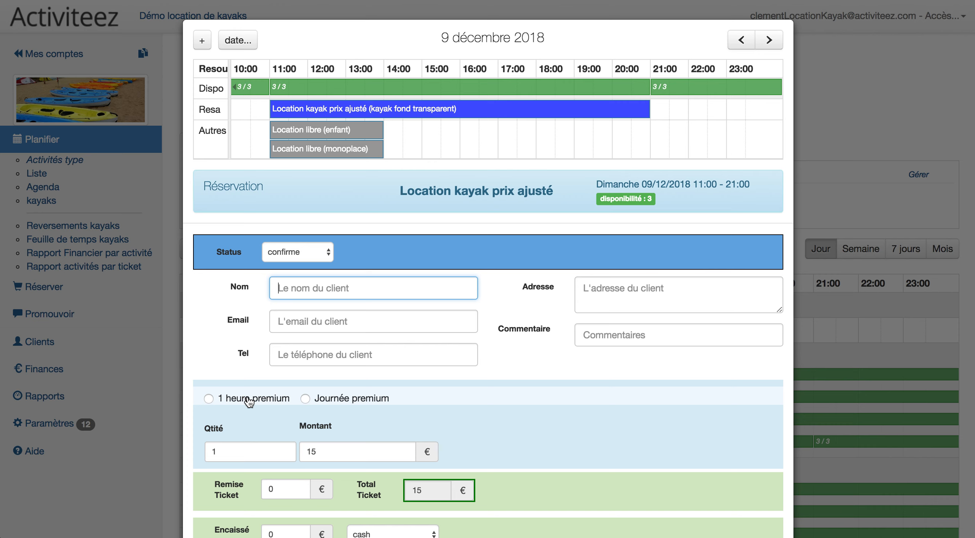
# Reserve the activity at the 1 heure premium price for the existing client "client test".
pyautogui.click(209, 399)
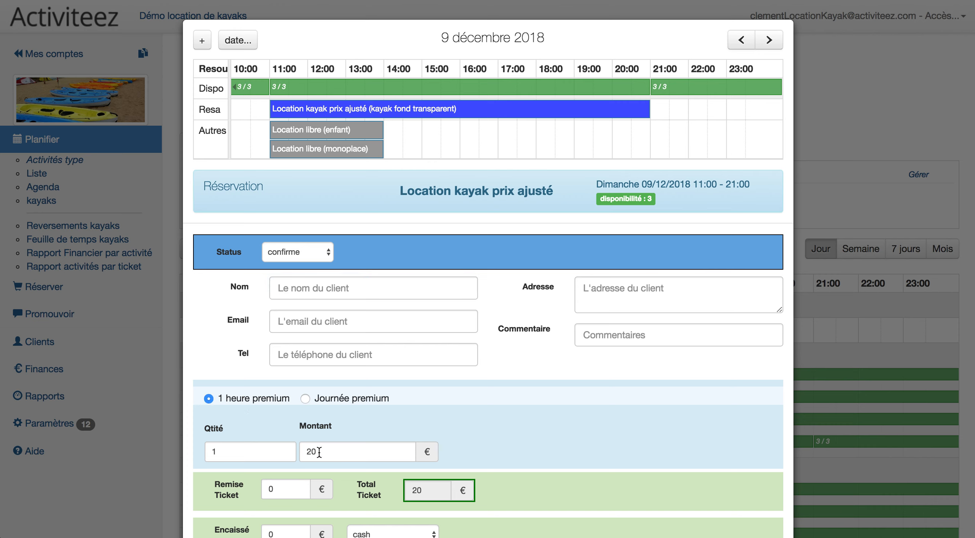
pyautogui.click(305, 398)
pyautogui.click(209, 398)
pyautogui.click(314, 290)
pyautogui.write('client')
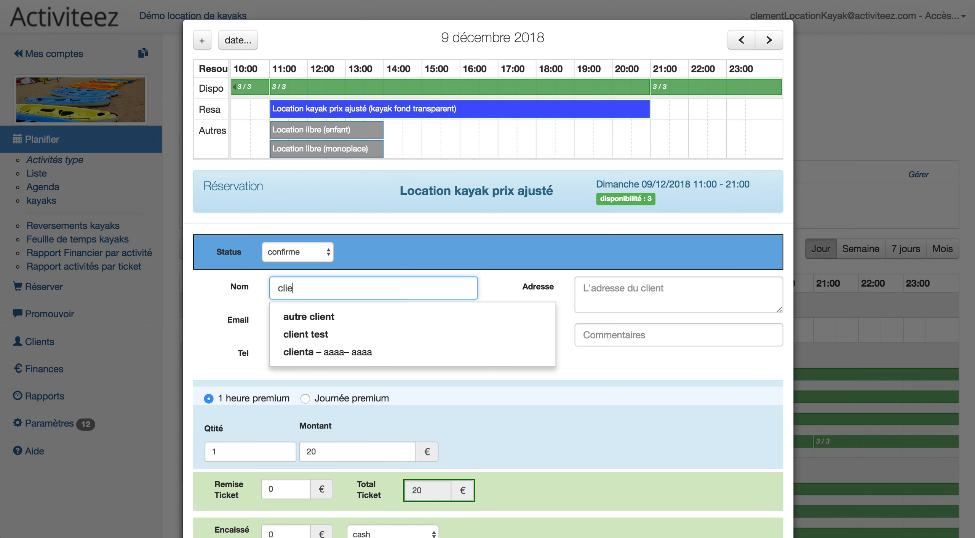
pyautogui.click(297, 335)
pyautogui.scroll(-1, 297, 332)
pyautogui.scroll(-3, 297, 332)
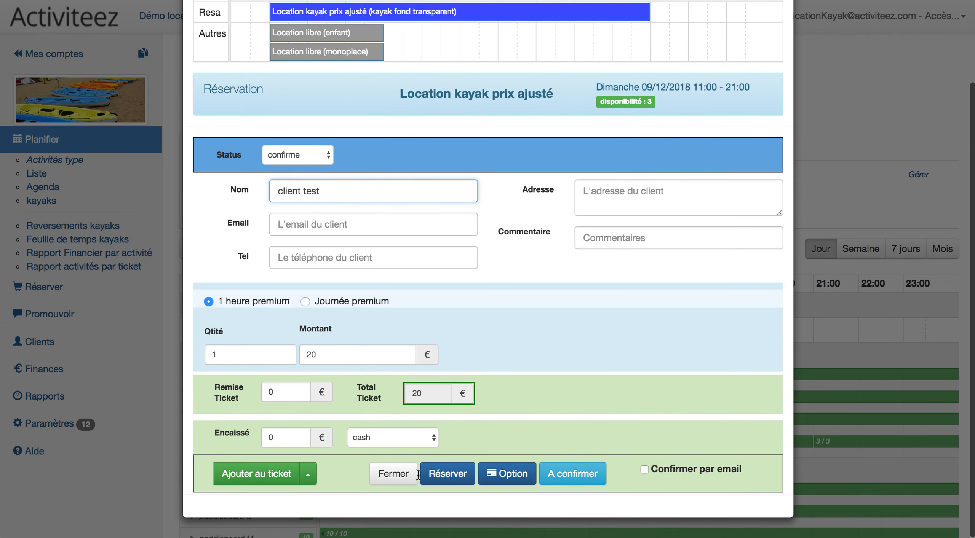
pyautogui.click(457, 477)
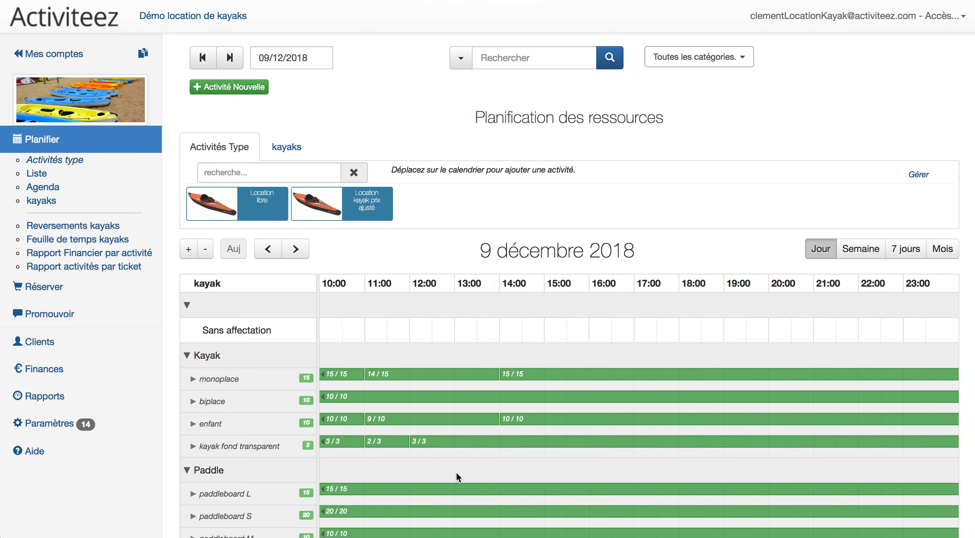
# Expand the kayak fond transparent bookings and check the details and price of the 11:00 reservation.
pyautogui.click(396, 448)
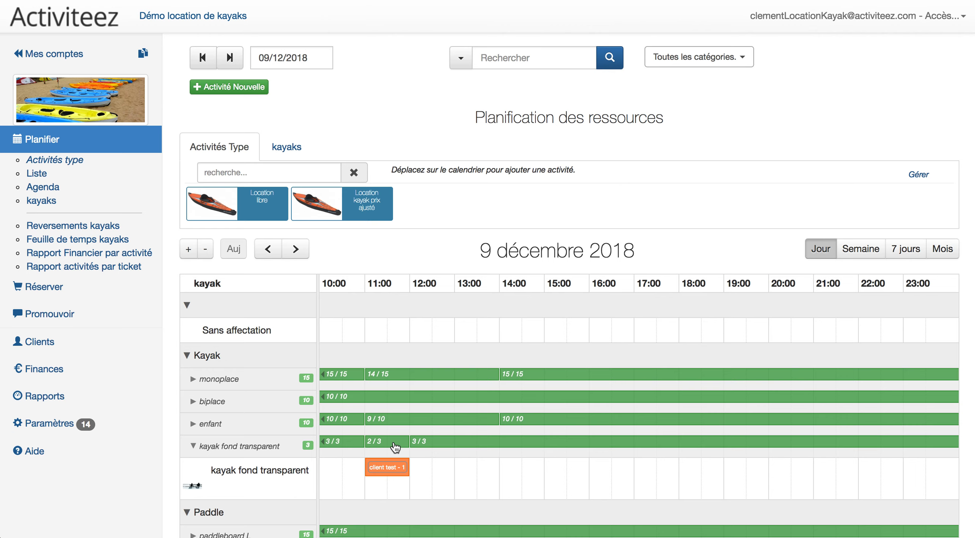
pyautogui.moveTo(402, 466)
pyautogui.click(387, 471)
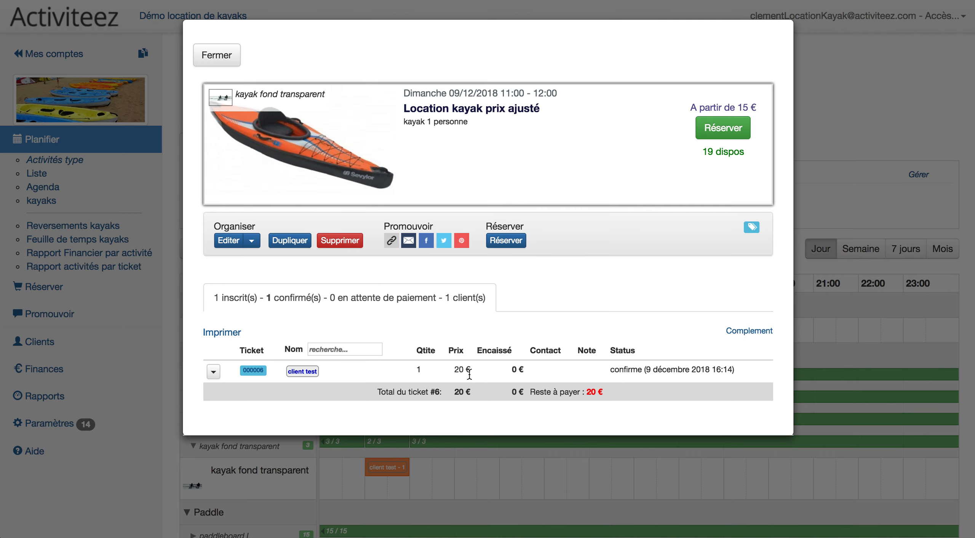
pyautogui.click(231, 64)
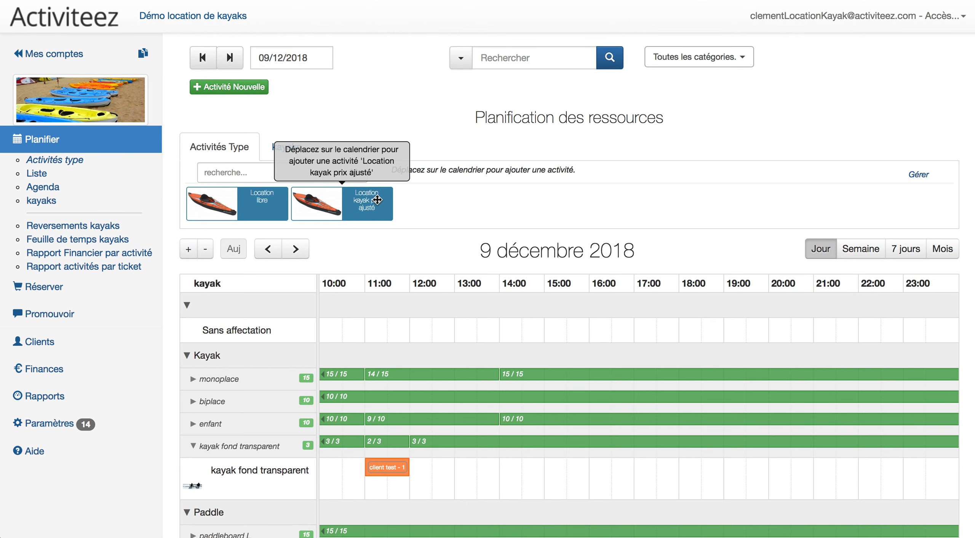
# Add another Location kayak prix ajusté activity at 12:00 on the planning using the monoplace resource.
pyautogui.click(377, 199)
pyautogui.moveTo(377, 199); pyautogui.dragTo(420, 334)
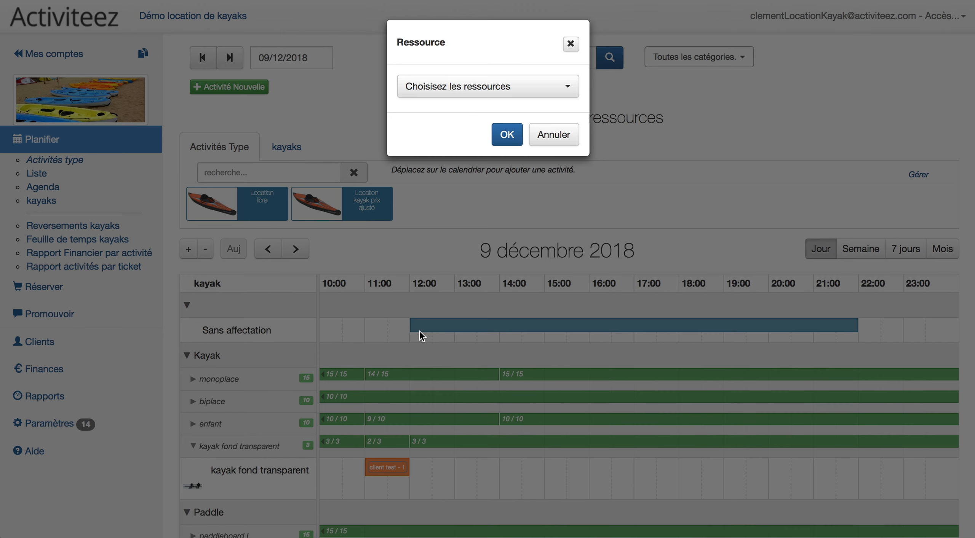
pyautogui.click(511, 89)
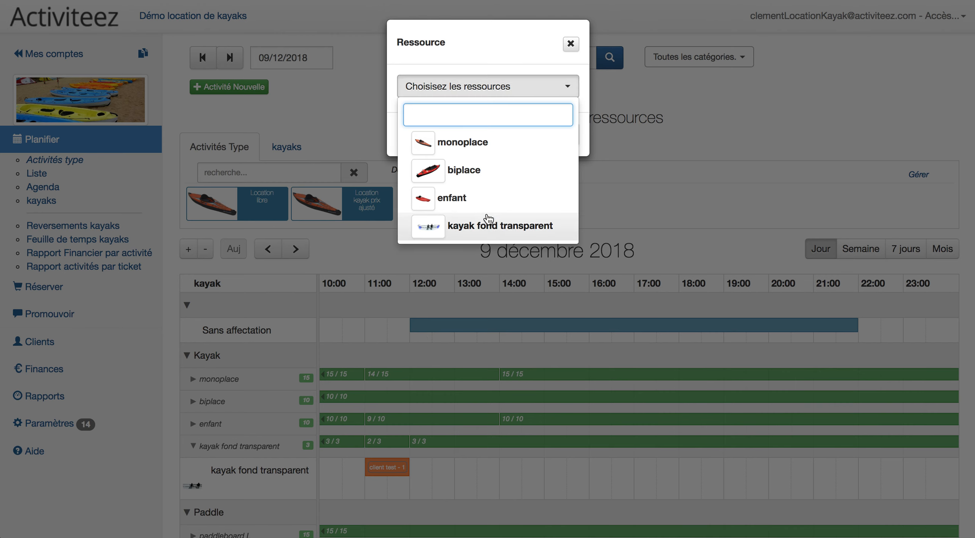
pyautogui.click(473, 145)
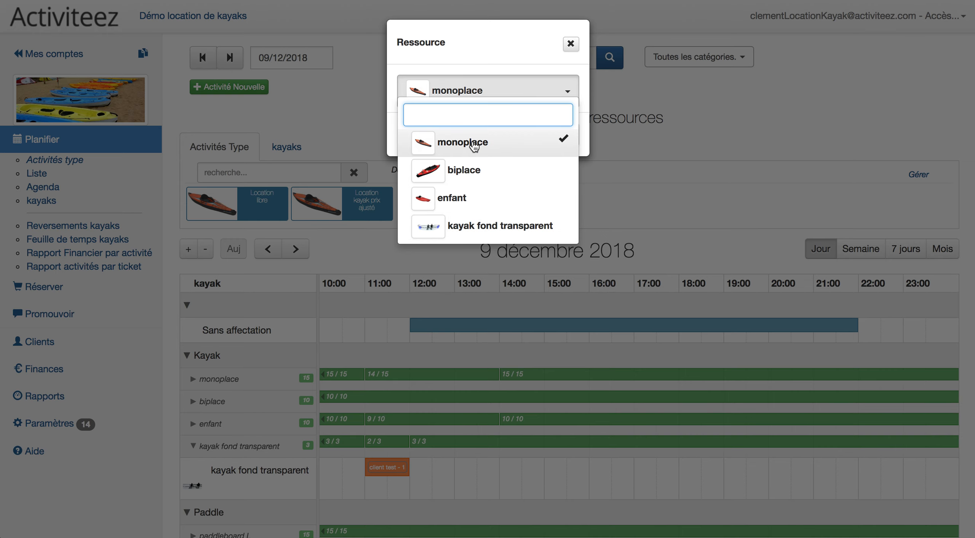
pyautogui.click(549, 85)
pyautogui.click(508, 137)
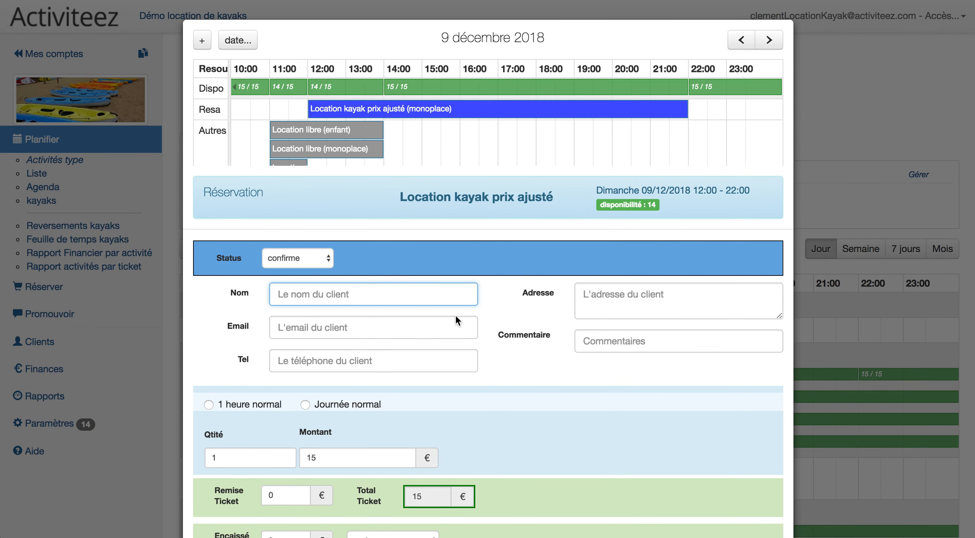
# Reserve the monoplace activity at the Journée normal price for the existing client "autre client".
pyautogui.moveTo(433, 113)
pyautogui.click(305, 404)
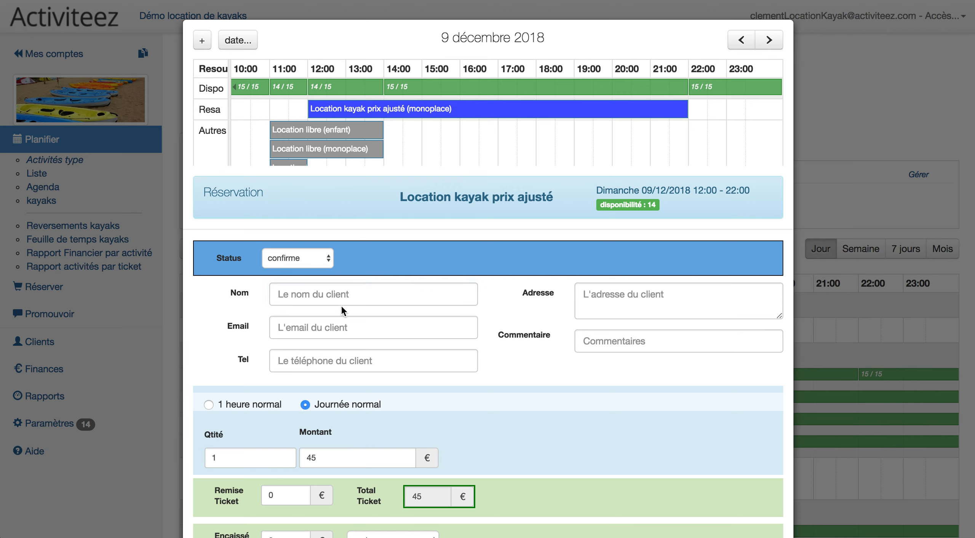
pyautogui.write('autre')
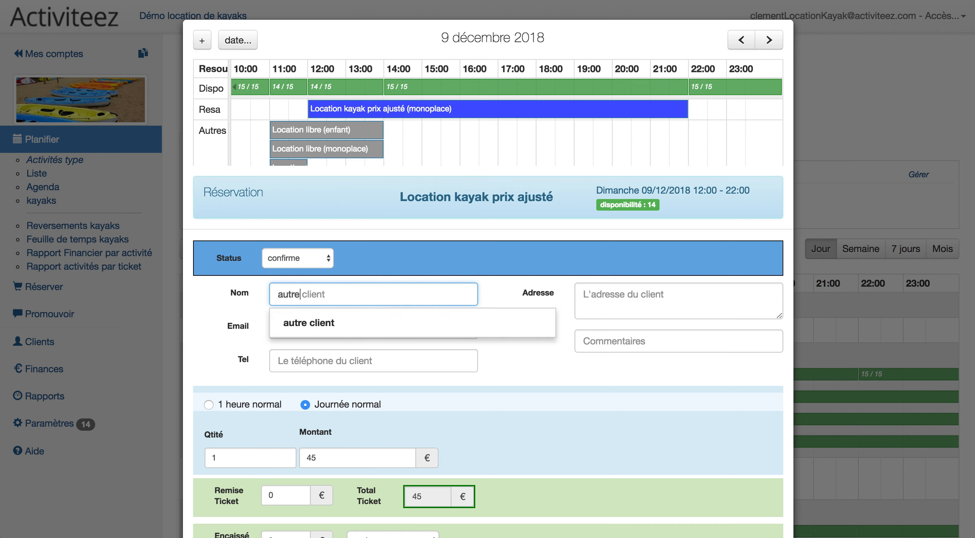
pyautogui.click(332, 322)
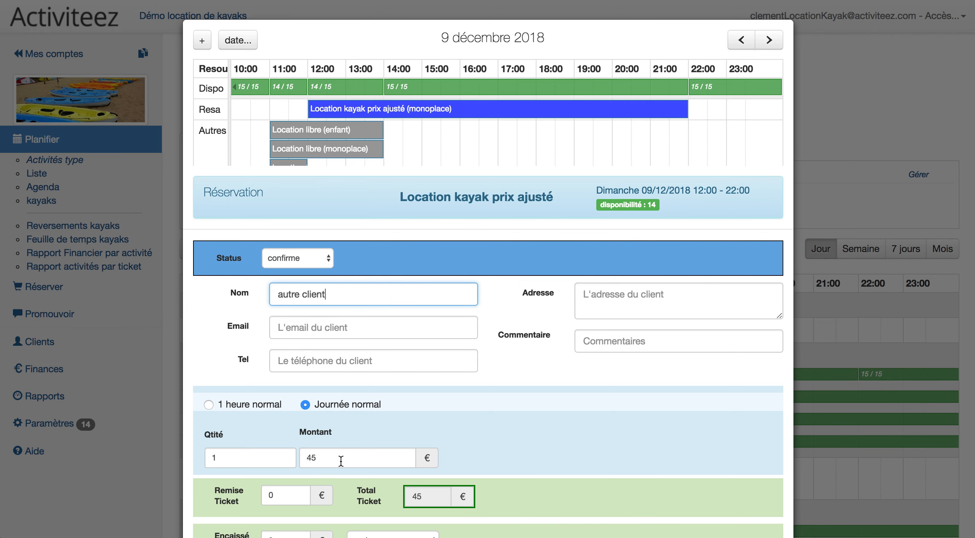
pyautogui.scroll(-3, 341, 460)
pyautogui.click(454, 474)
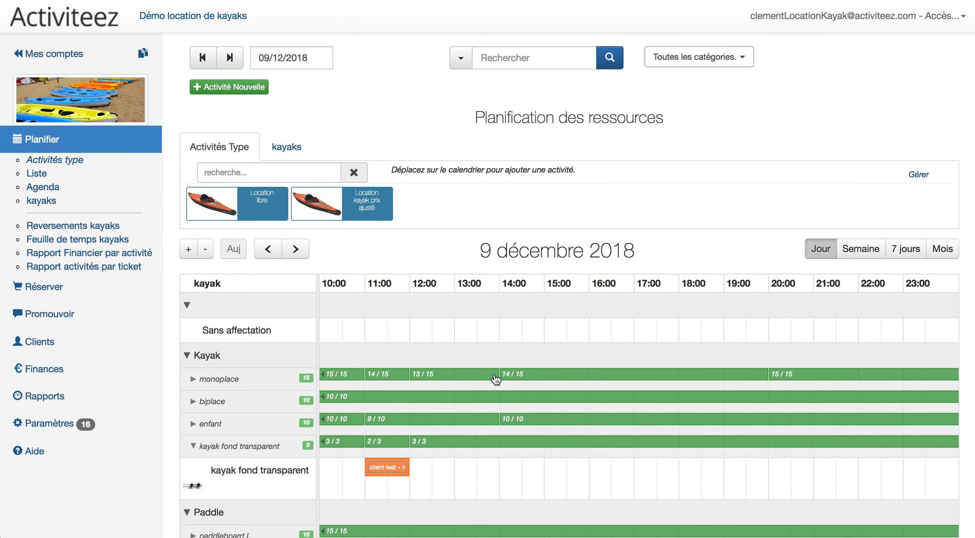
# Expand the monoplace bookings on the planning to examine the time span of the new day rental.
pyautogui.scroll(-2, 495, 379)
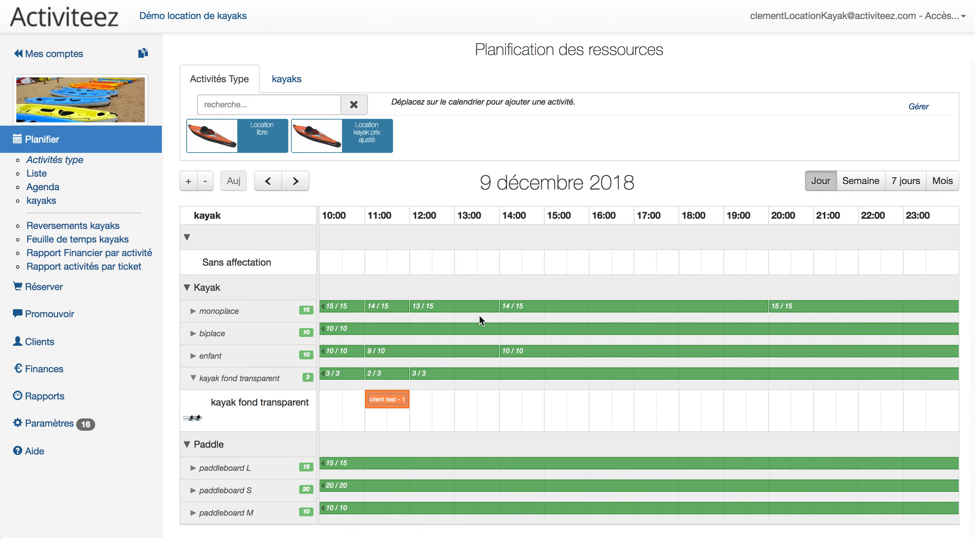
pyautogui.click(474, 309)
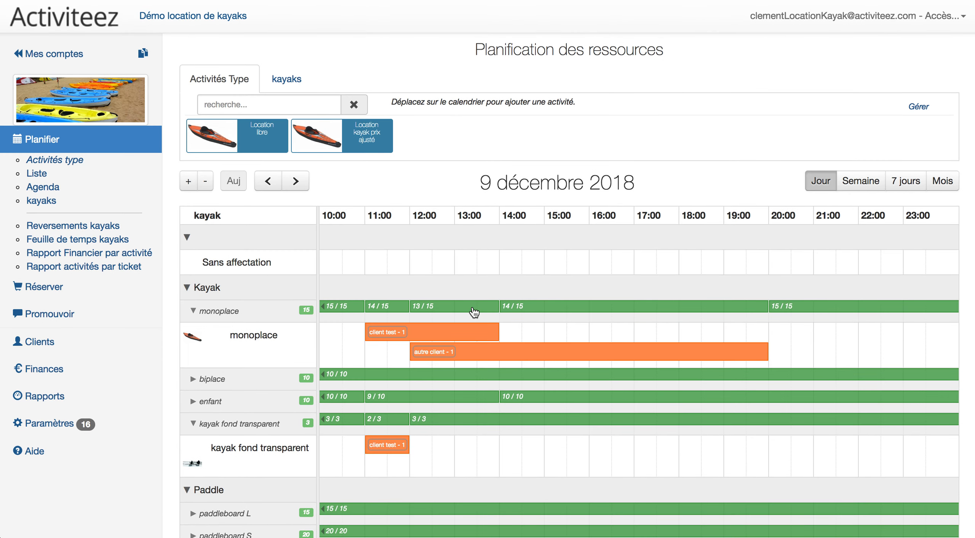
pyautogui.moveTo(510, 355)
pyautogui.press('super+Tab')
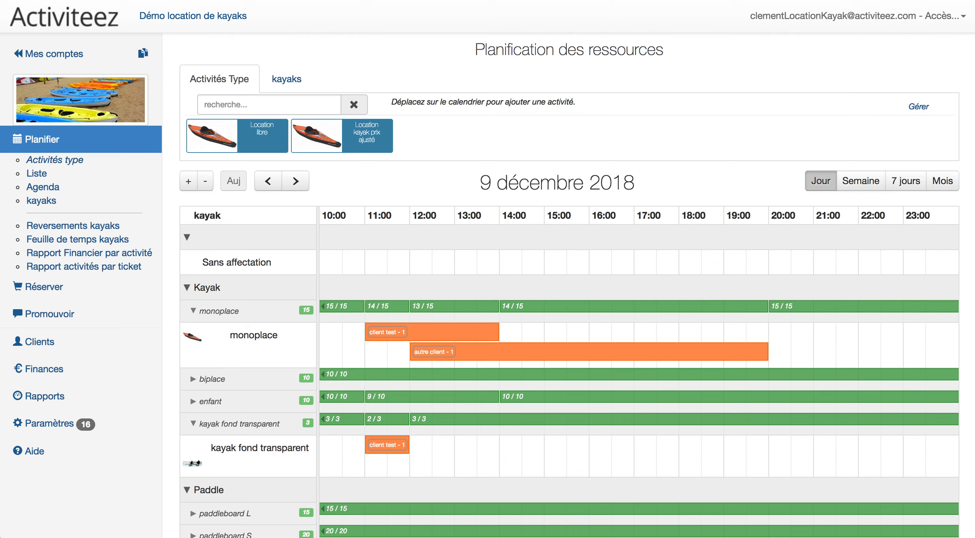